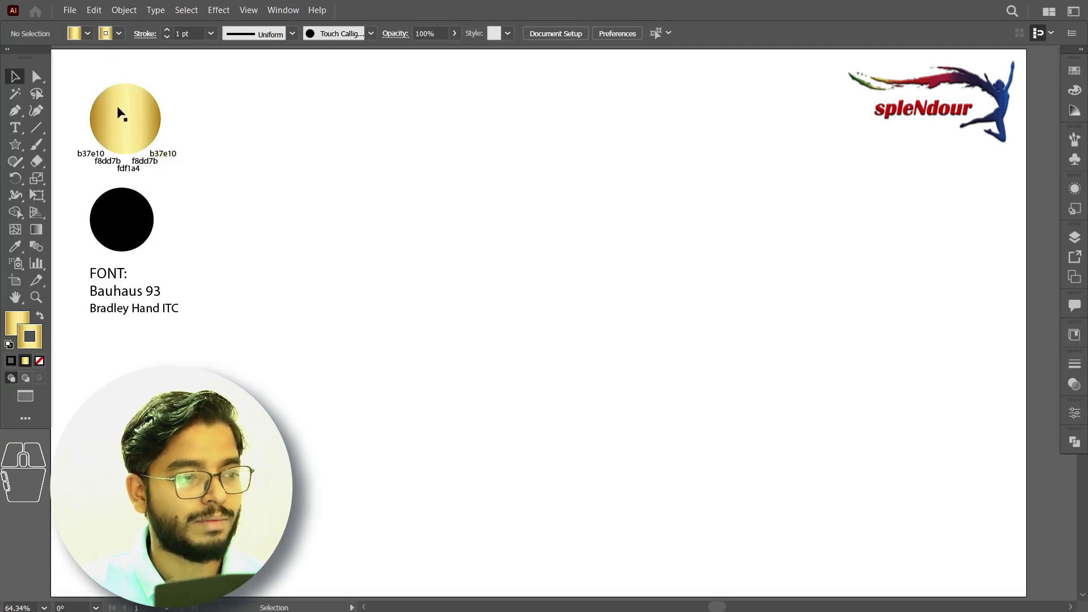
# - Draw a straight vertical line down the middle of the artboard with no fill and a black stroke
pyautogui.click(87, 33)
pyautogui.click(10, 57)
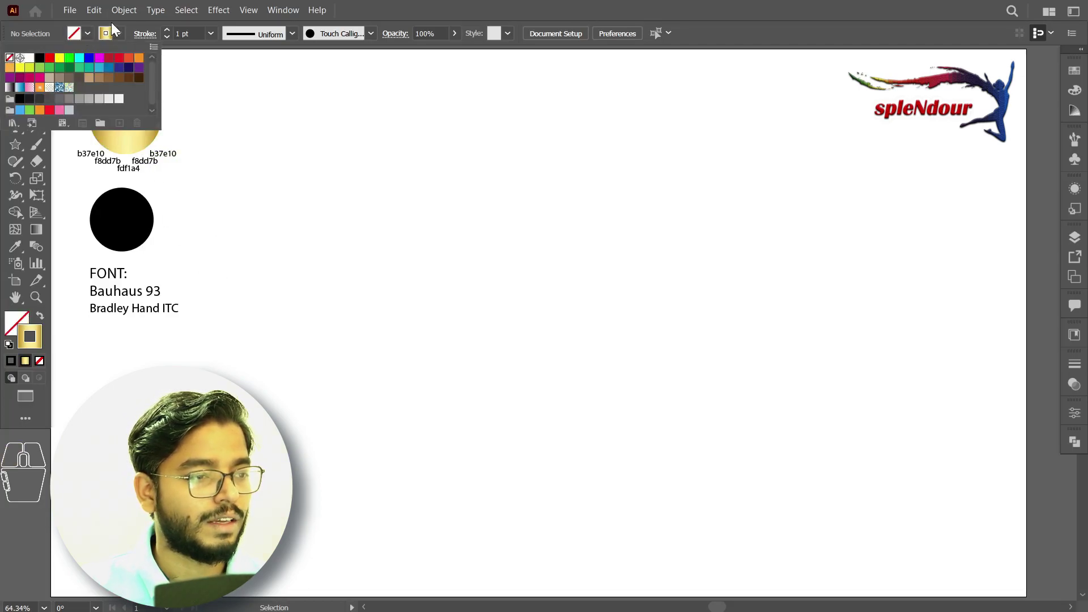
pyautogui.click(117, 32)
pyautogui.click(119, 34)
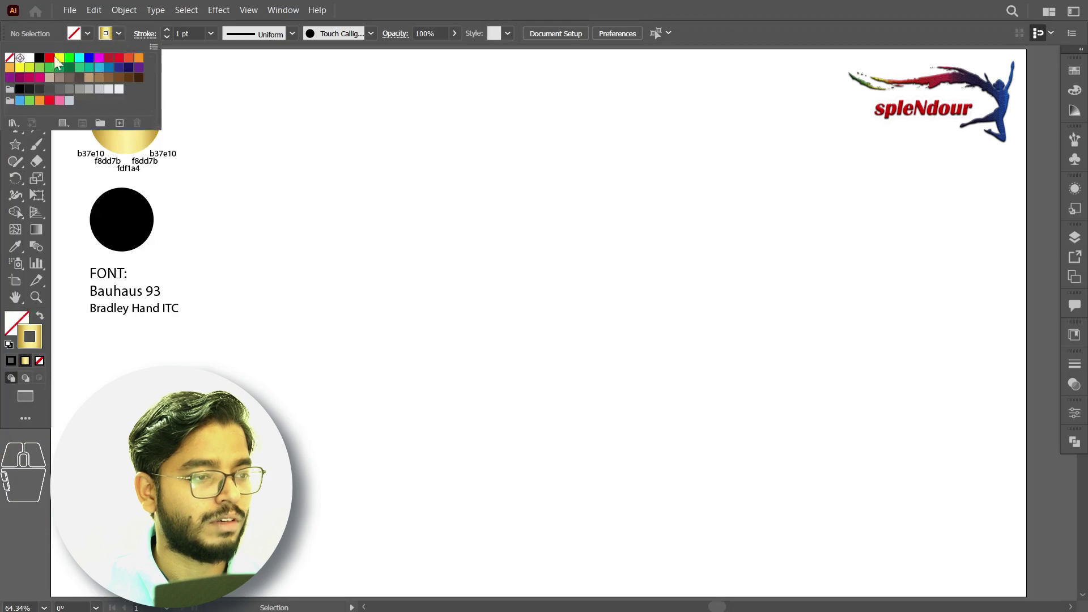
pyautogui.click(39, 58)
pyautogui.click(118, 33)
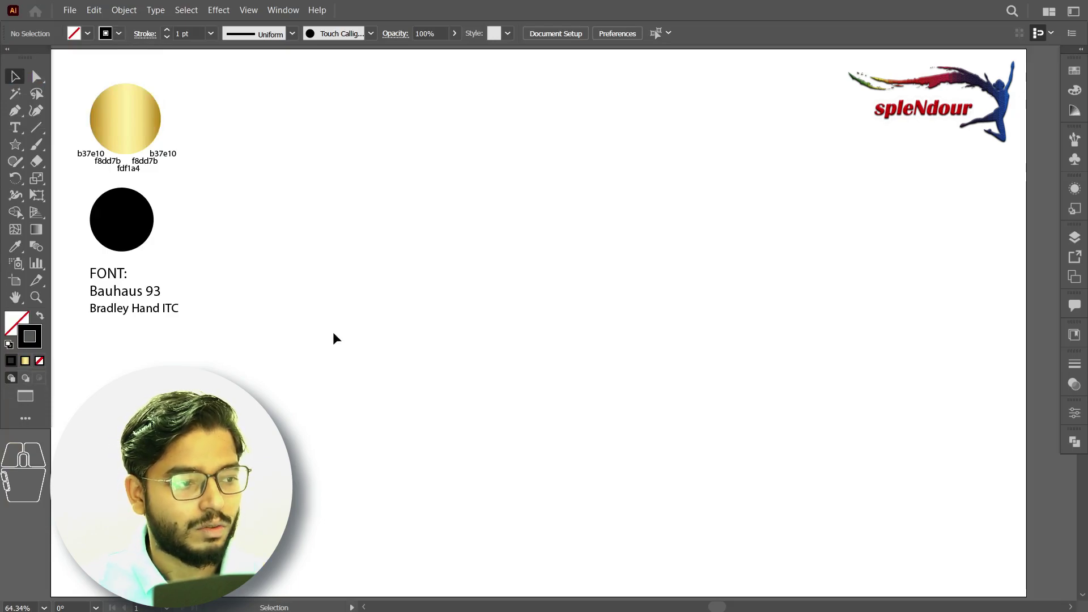
pyautogui.click(35, 128)
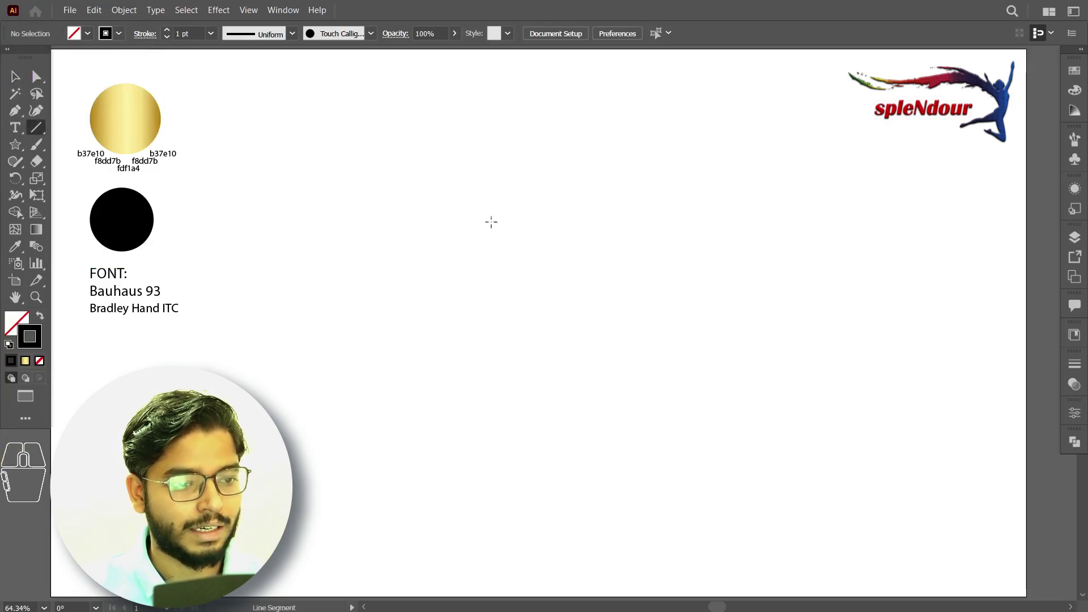
pyautogui.moveTo(527, 136); pyautogui.dragTo(528, 539)
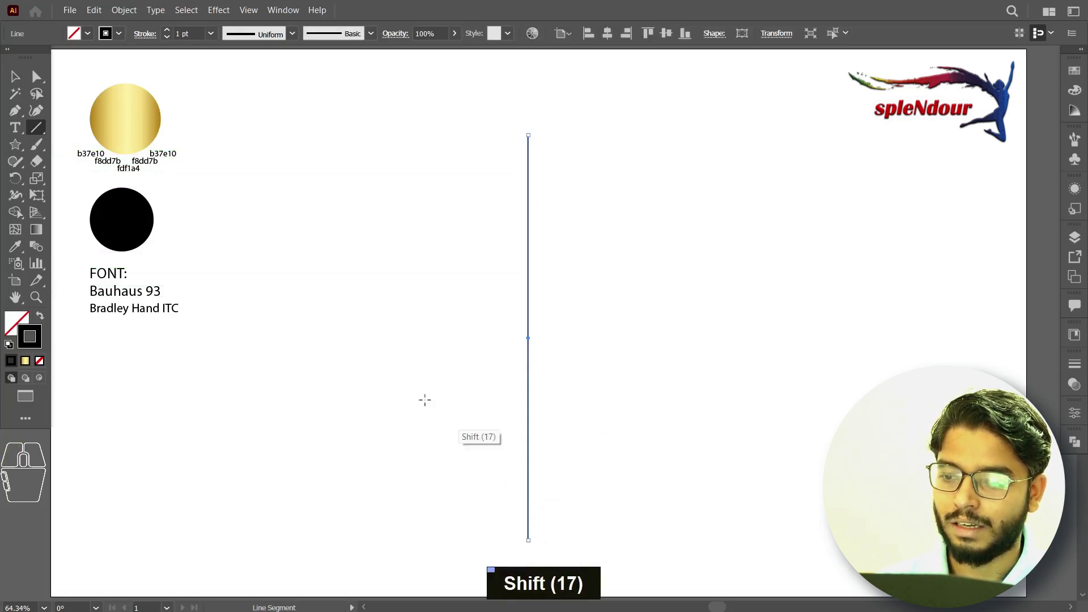
# - Create a copy of the vertical line rotated about its midpoint by 360/5 degrees
pyautogui.press('r')
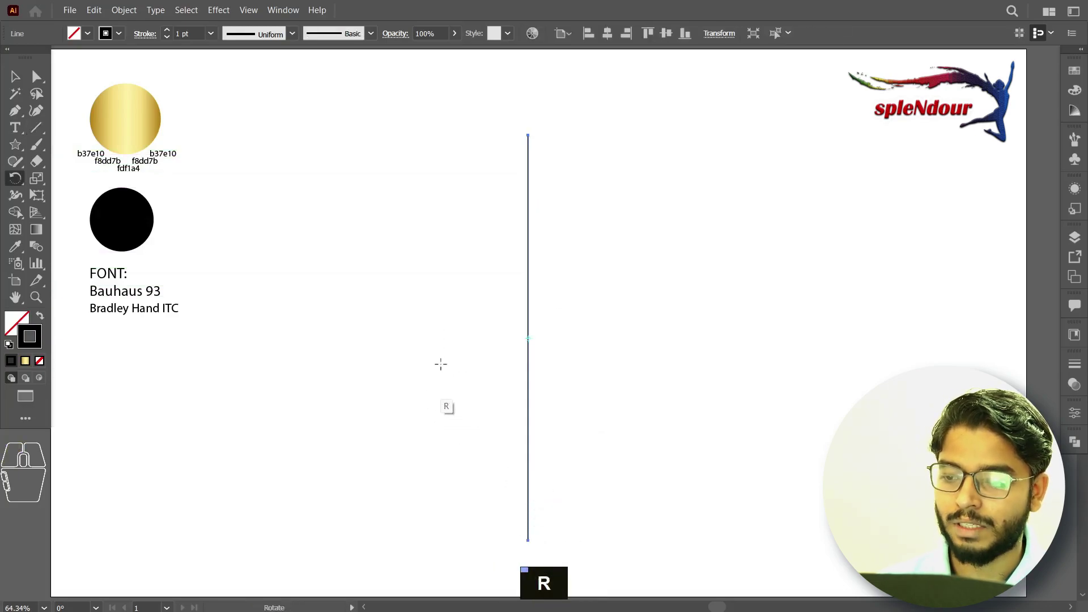
pyautogui.keyDown('alt'); pyautogui.click(527, 339); pyautogui.keyUp('alt')
pyautogui.click(163, 366)
pyautogui.moveTo(163, 367); pyautogui.dragTo(116, 376)
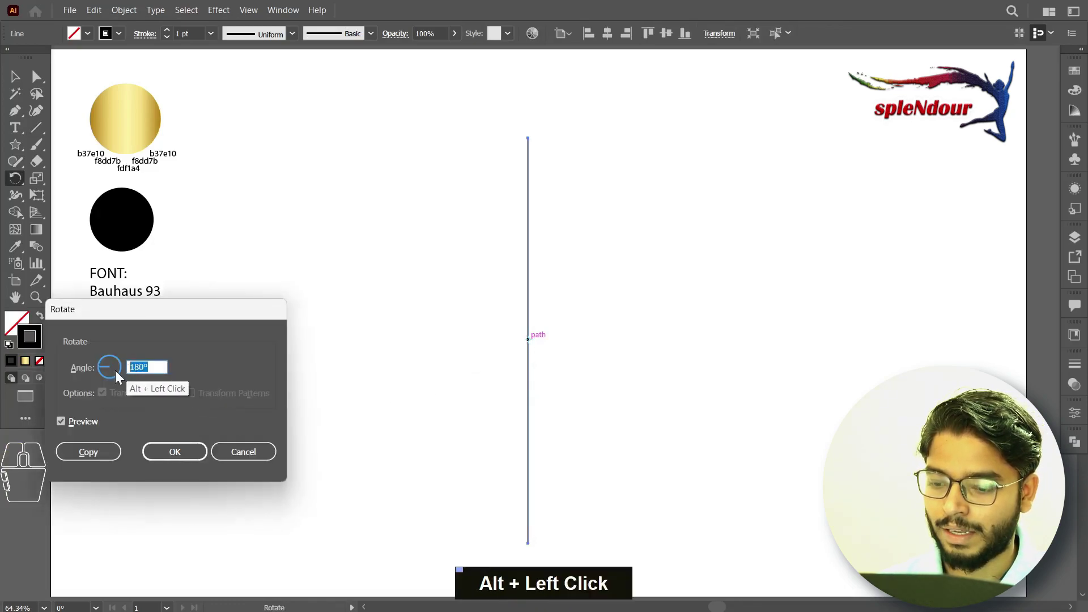
pyautogui.write('3')
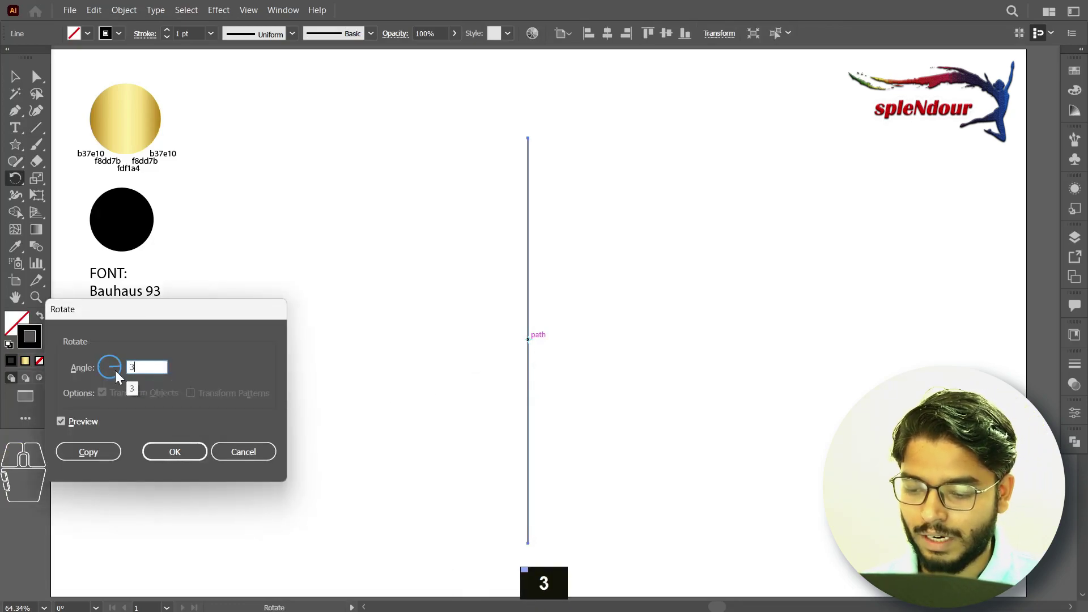
pyautogui.write('60/5')
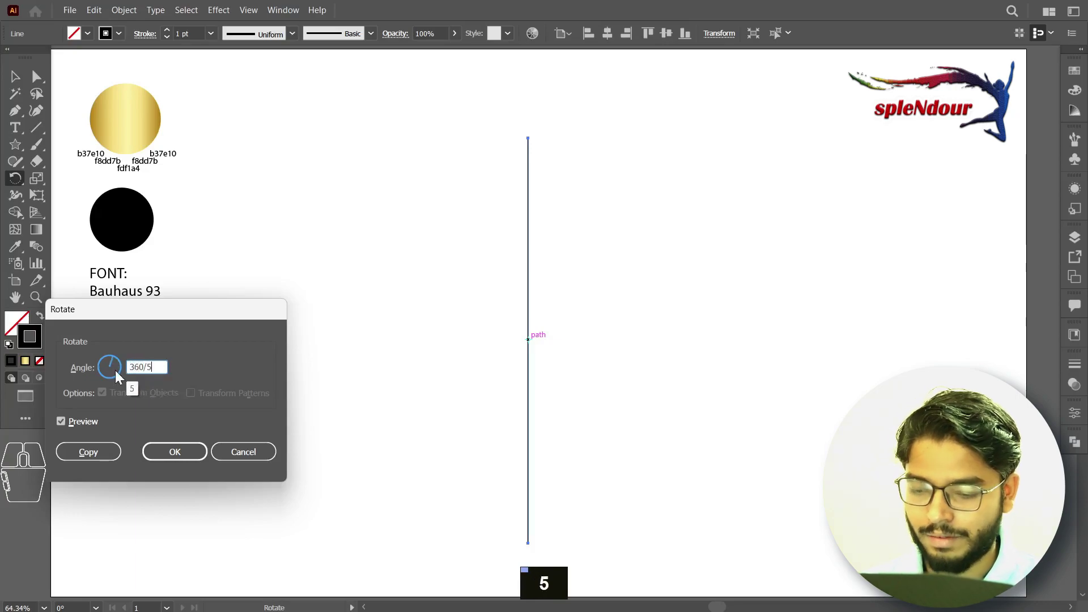
pyautogui.click(97, 450)
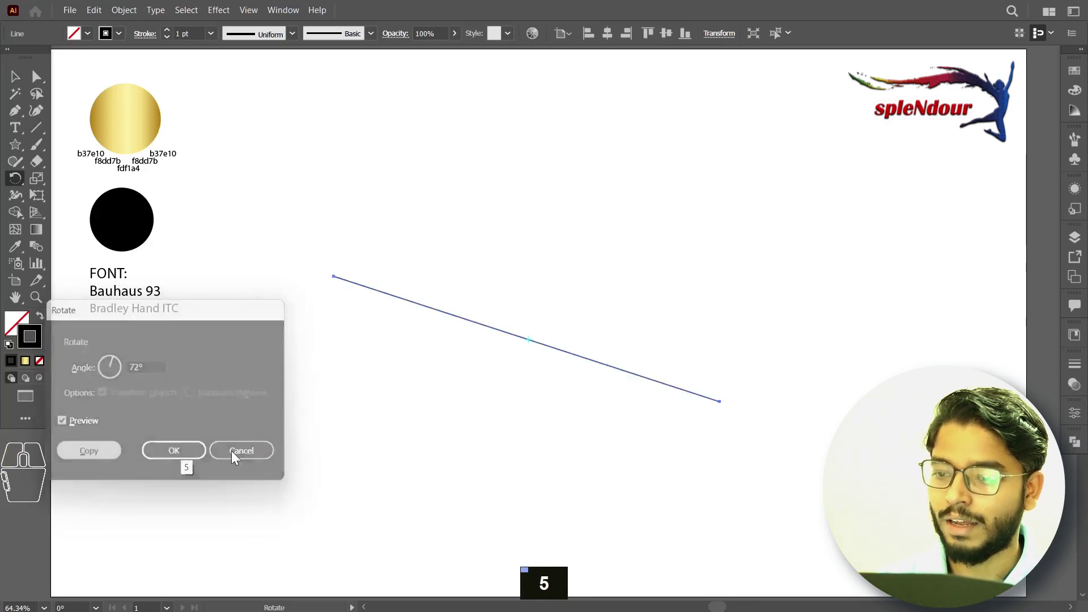
# - Repeat the rotated copy until five lines radiate evenly from the centre, and delete the surplus overlapping line
pyautogui.hotkey('ctrl', 'd')
pyautogui.hotkey('ctrl', 'd')
pyautogui.hotkey('ctrl', 'd')
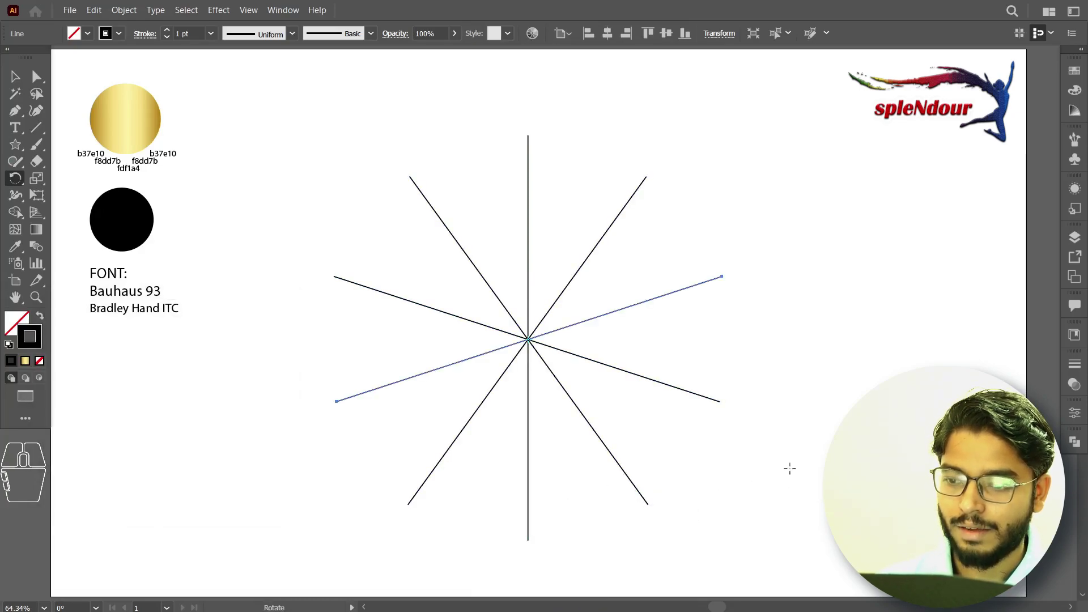
pyautogui.press('v')
pyautogui.press('Delete')
# - Group the five radiating lines and centre the group horizontally and vertically on the artboard
pyautogui.moveTo(838, 390); pyautogui.dragTo(713, 516)
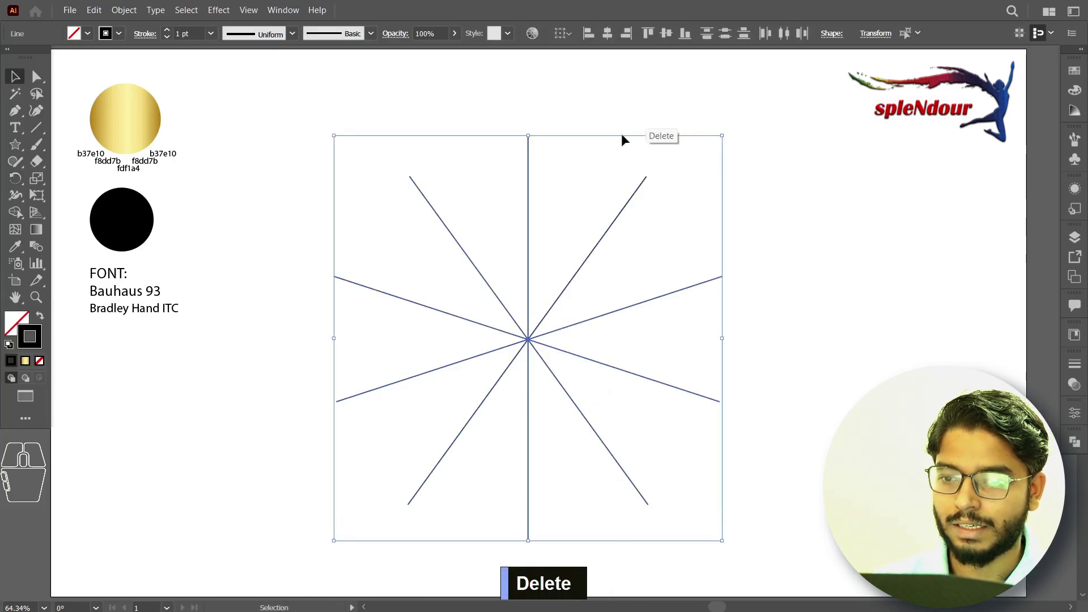
pyautogui.rightClick(599, 246)
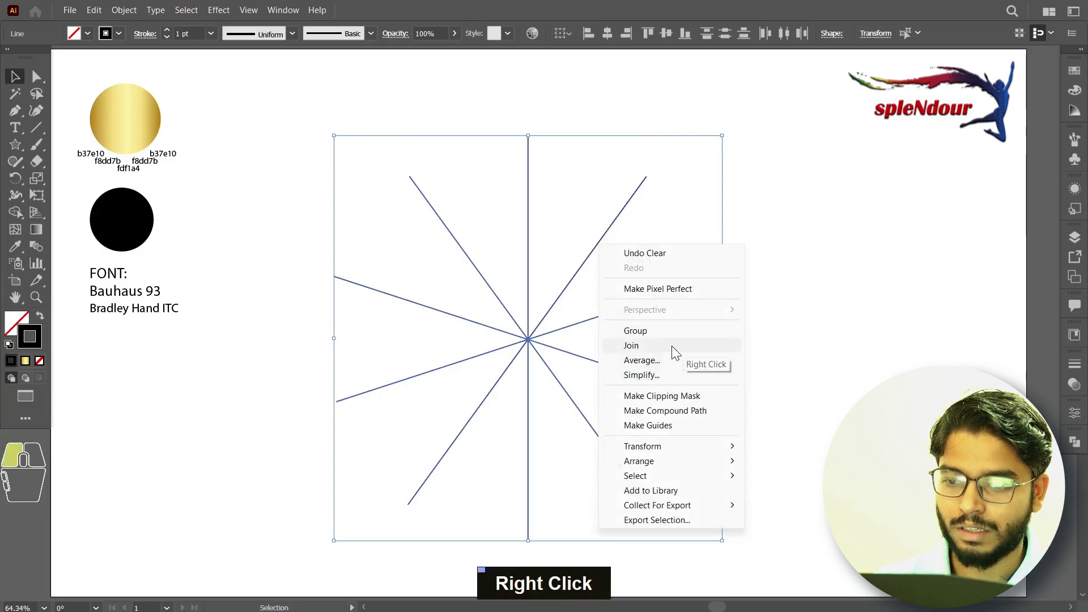
pyautogui.click(675, 331)
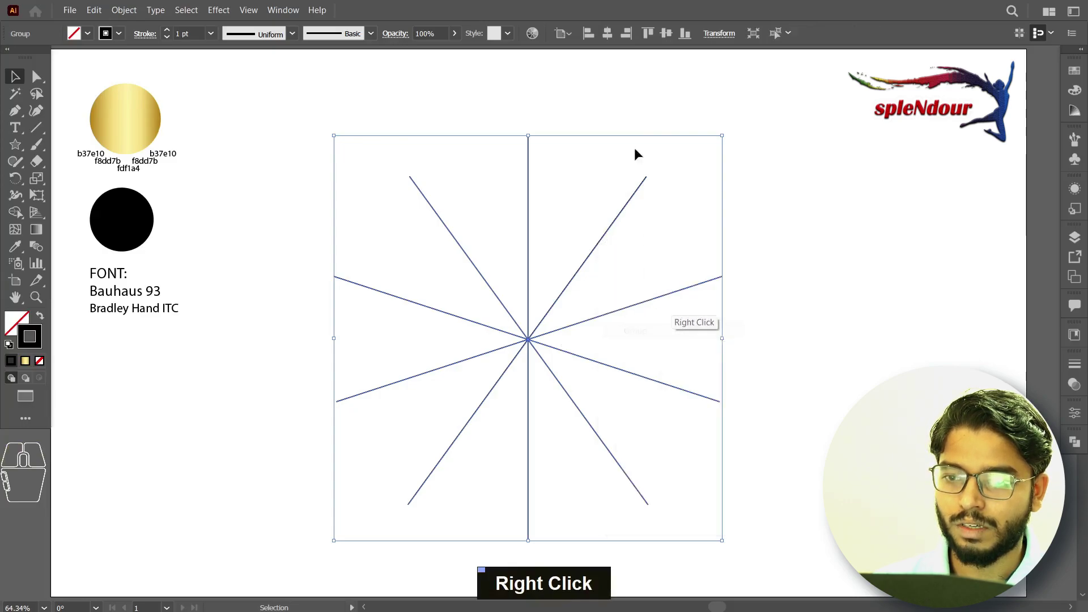
pyautogui.click(607, 34)
pyautogui.click(666, 34)
pyautogui.click(682, 97)
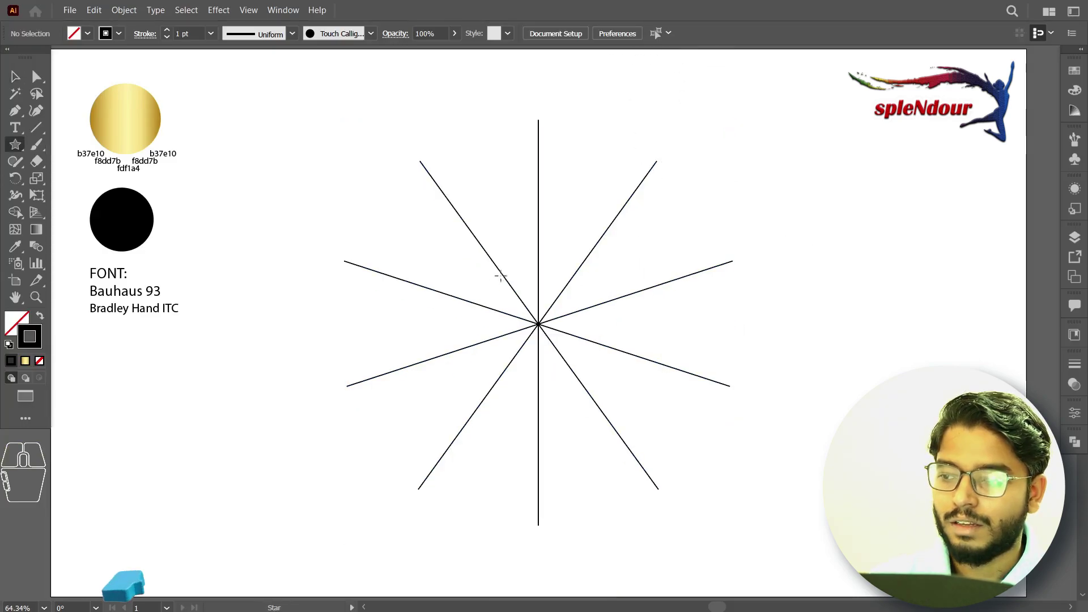
# - Create a star with radius 1 of 25 px, radius 2 of 50 px and 5 points beside the radiating lines
pyautogui.rightClick(16, 142)
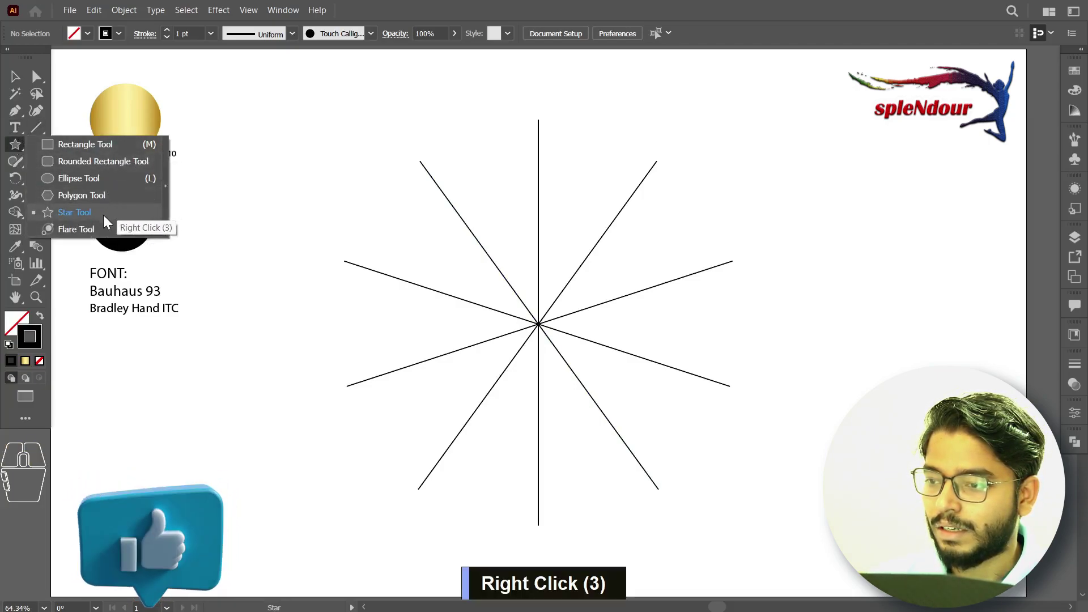
pyautogui.click(104, 213)
pyautogui.click(630, 309)
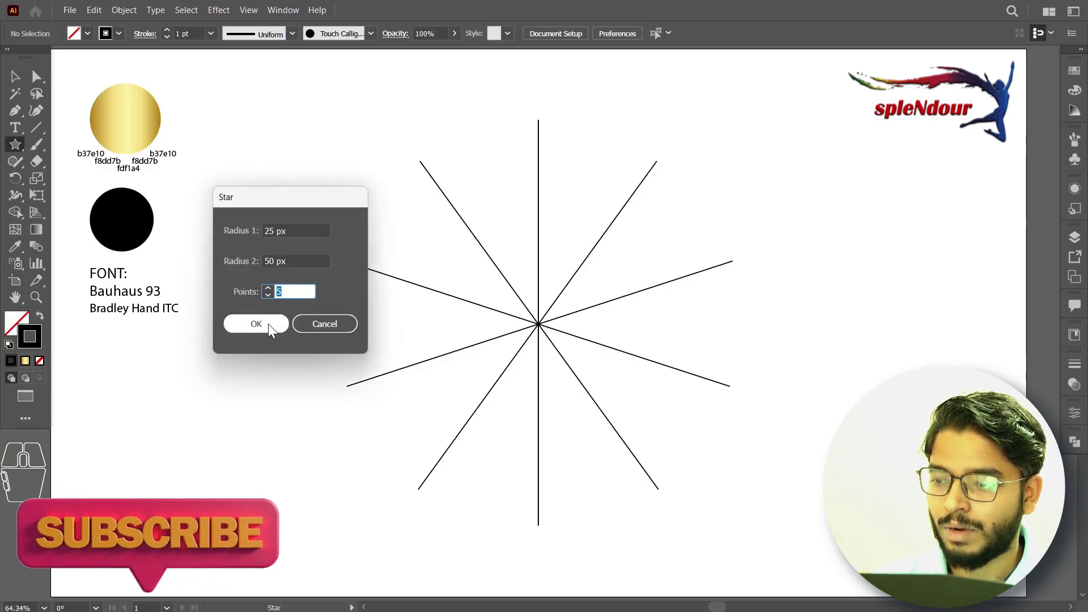
pyautogui.click(256, 324)
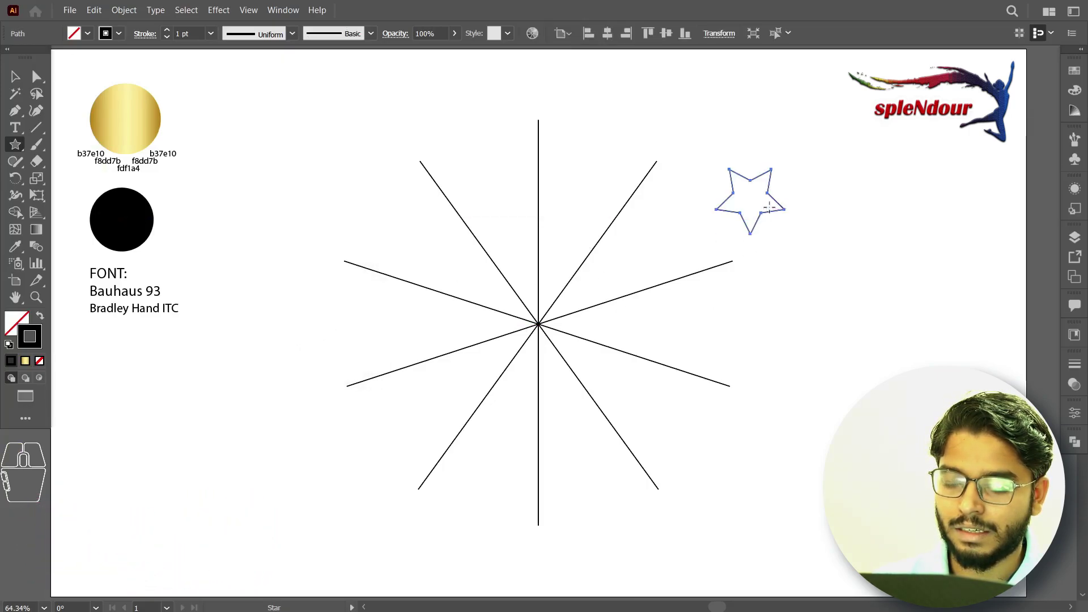
# - Rotate the star by 180 degrees so that one tip points straight up
pyautogui.press('v')
pyautogui.rightClick(769, 205)
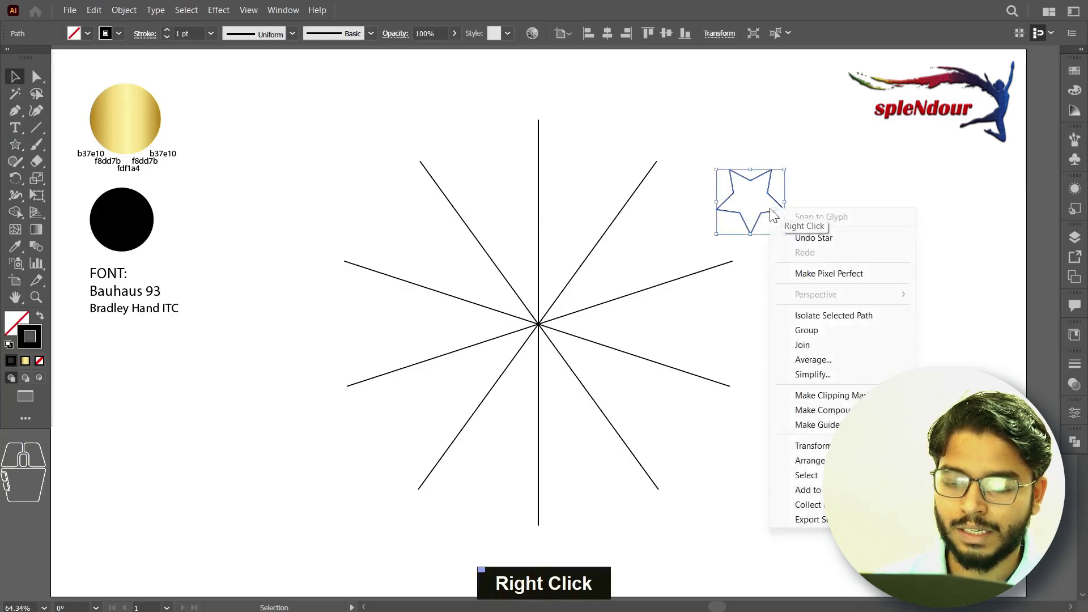
pyautogui.moveTo(813, 446)
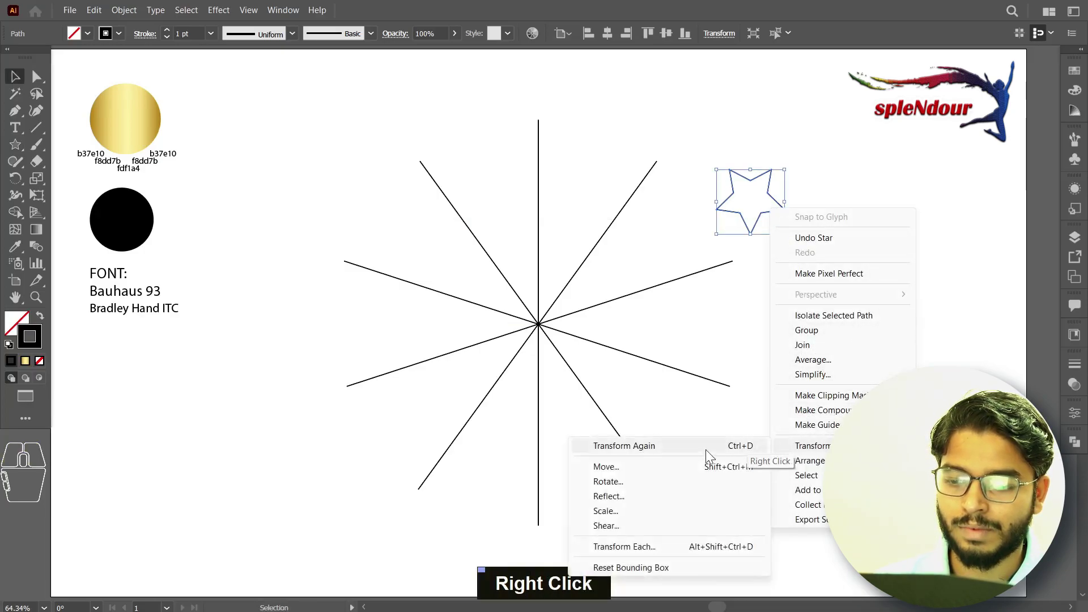
pyautogui.click(629, 483)
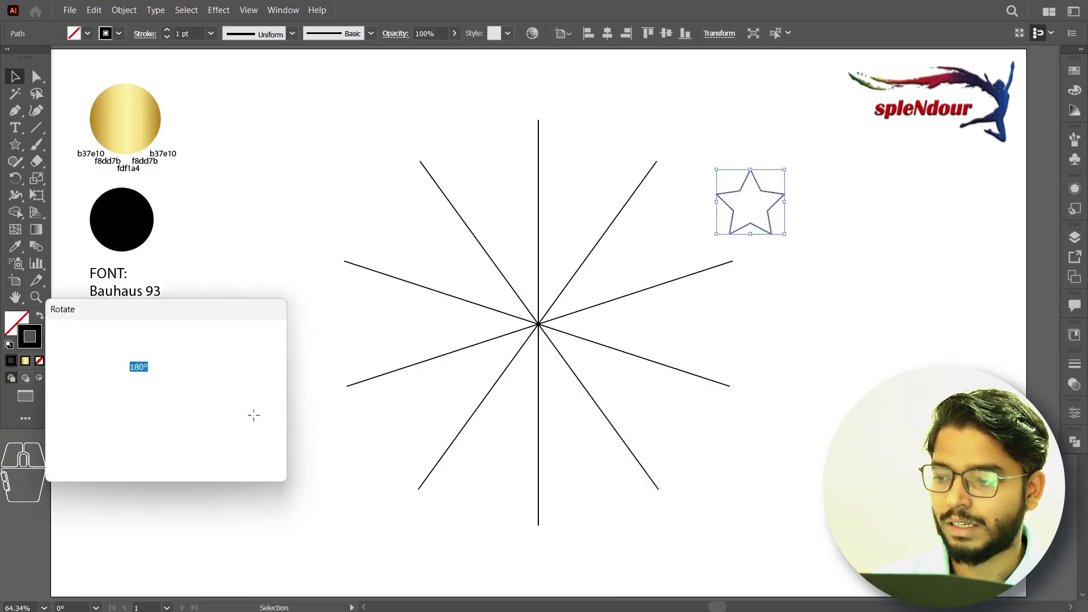
pyautogui.click(168, 445)
# - Enlarge the star proportionally and centre it horizontally and vertically on the artboard
pyautogui.moveTo(784, 234); pyautogui.dragTo(955, 396)
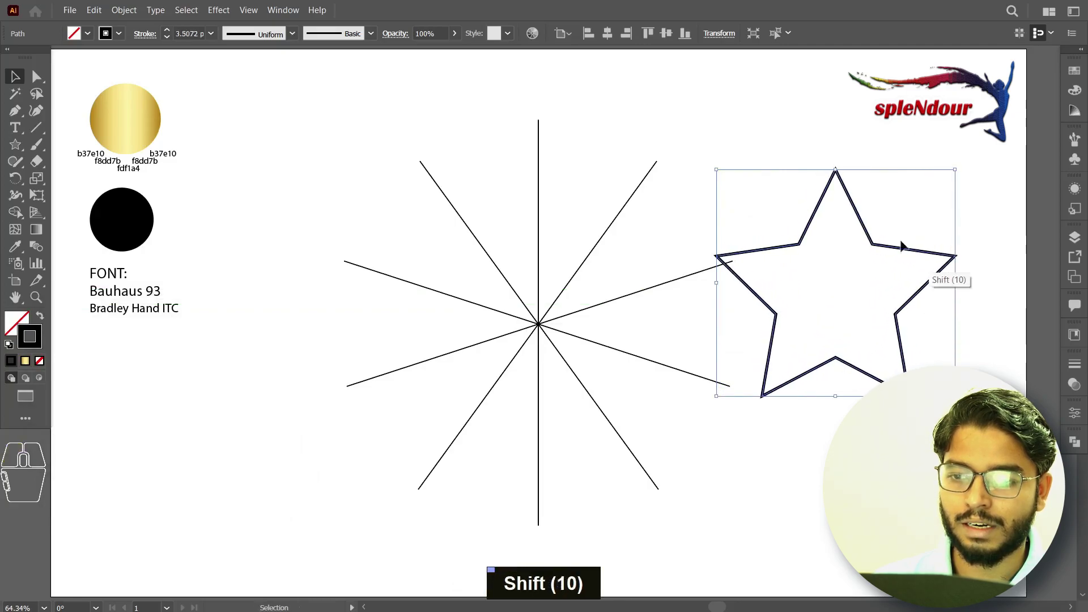
pyautogui.click(608, 33)
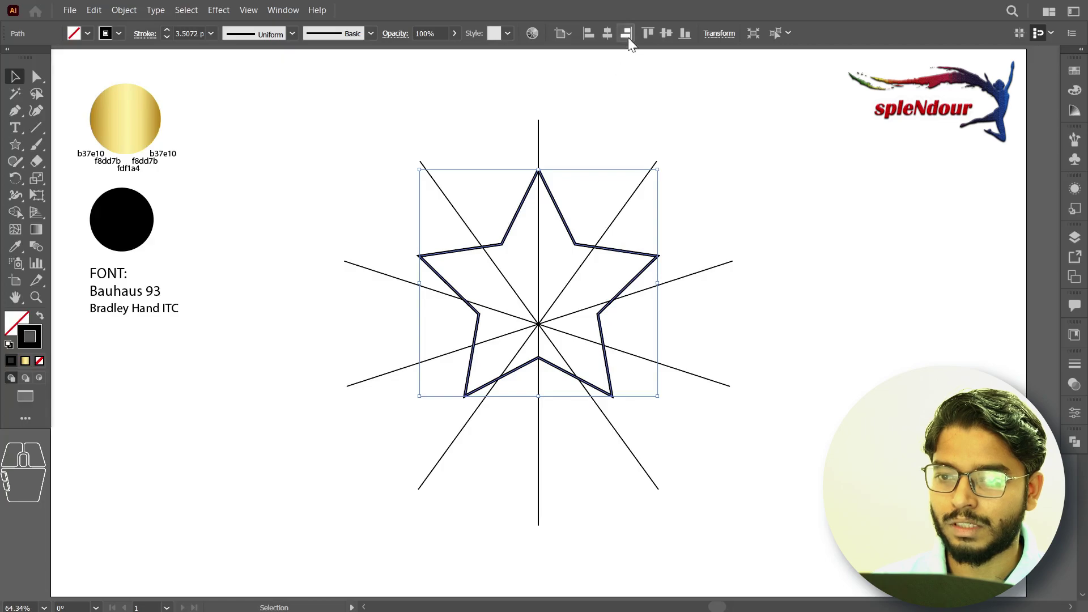
pyautogui.click(664, 31)
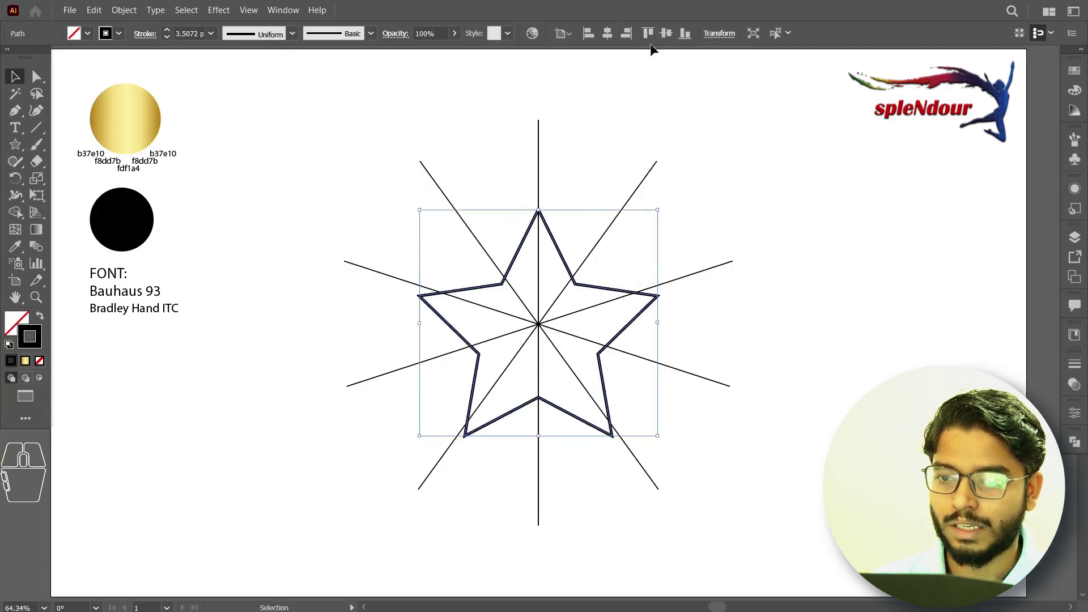
# - Move the star straight up until its tips and inner corners line up with the radiating lines
pyautogui.keyDown('shift'); pyautogui.click(562, 258); pyautogui.keyUp('shift')
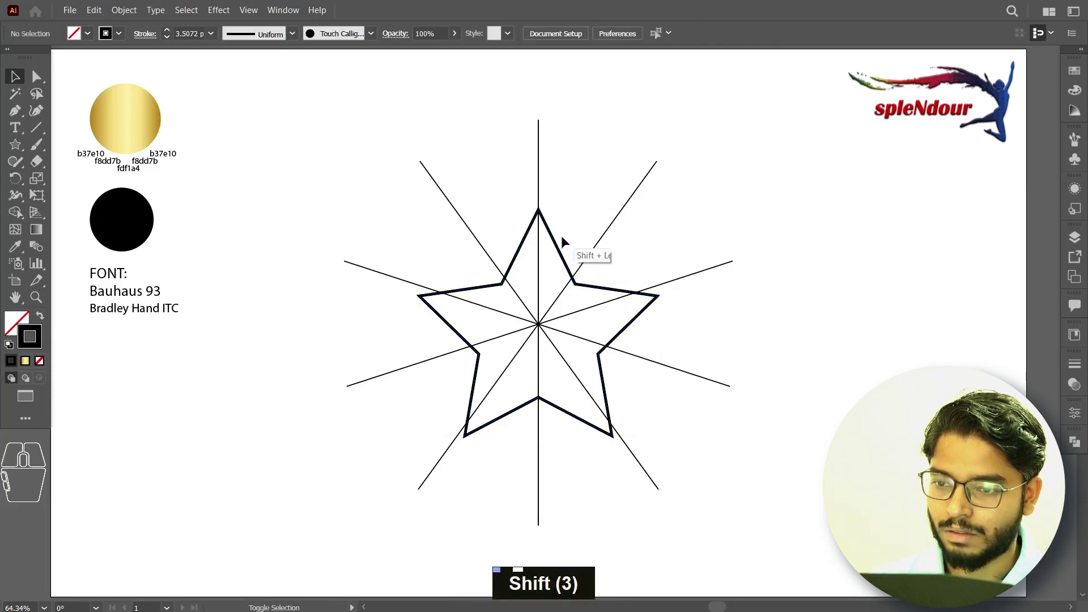
pyautogui.keyDown('shift'); pyautogui.click(556, 250); pyautogui.keyUp('shift')
pyautogui.moveTo(553, 247); pyautogui.dragTo(559, 241)
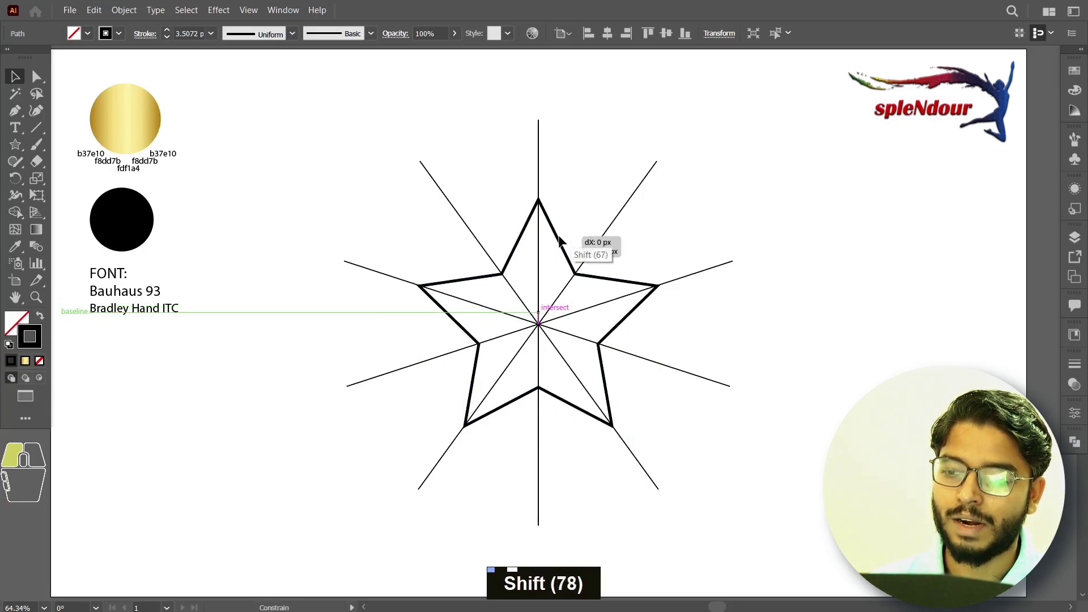
pyautogui.moveTo(559, 242); pyautogui.dragTo(560, 242)
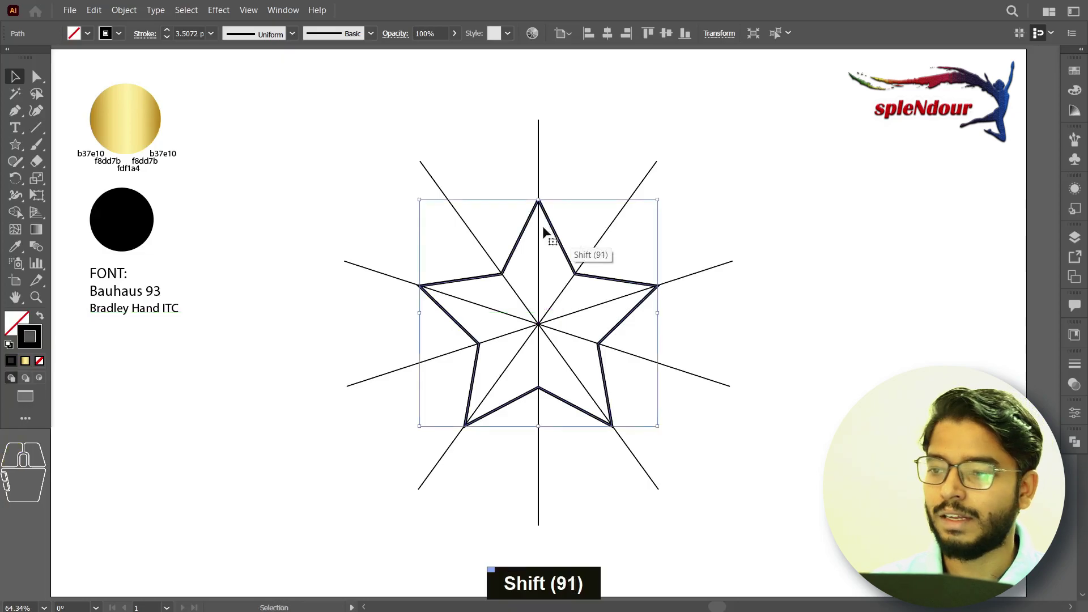
# - Set the star's stroke weight to 1 pt and deselect it
pyautogui.click(210, 39)
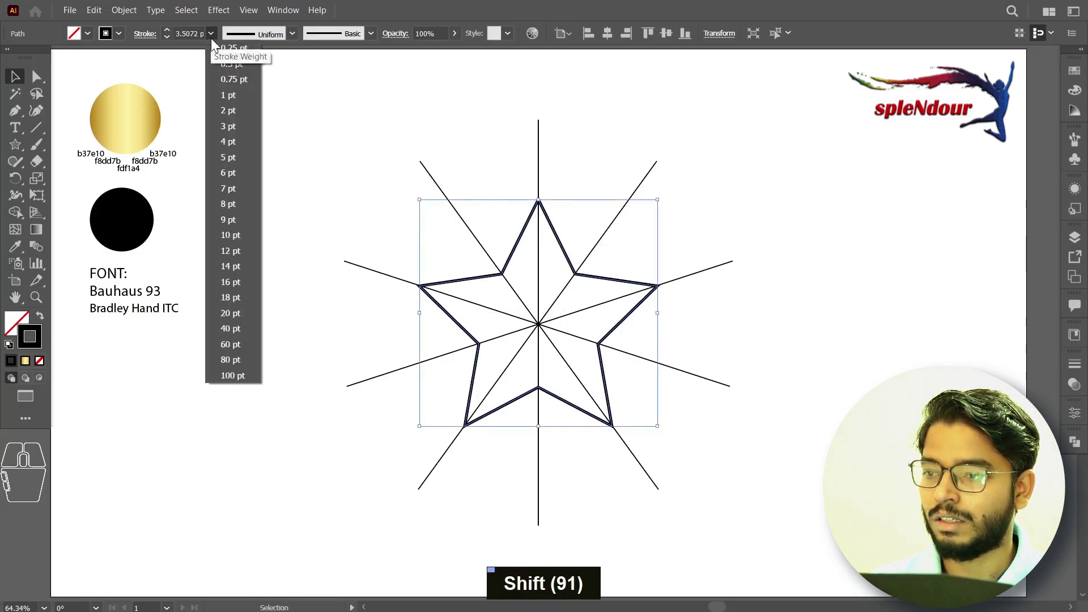
pyautogui.click(236, 95)
pyautogui.click(314, 161)
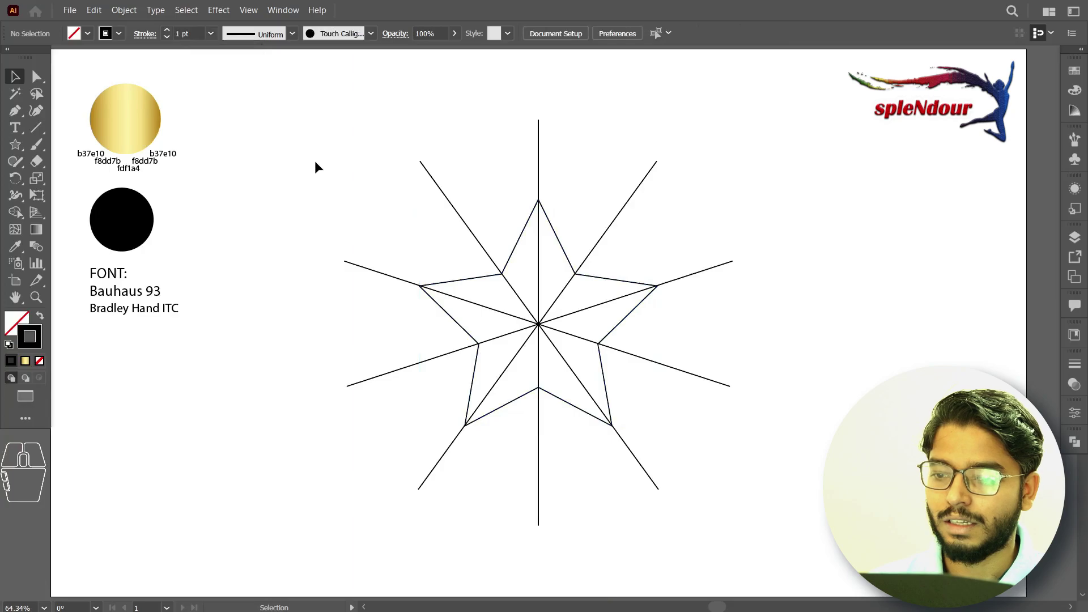
# - Select the star with all the lines and remove the line ends outside the star with the Shape Builder
pyautogui.moveTo(288, 117); pyautogui.dragTo(753, 539)
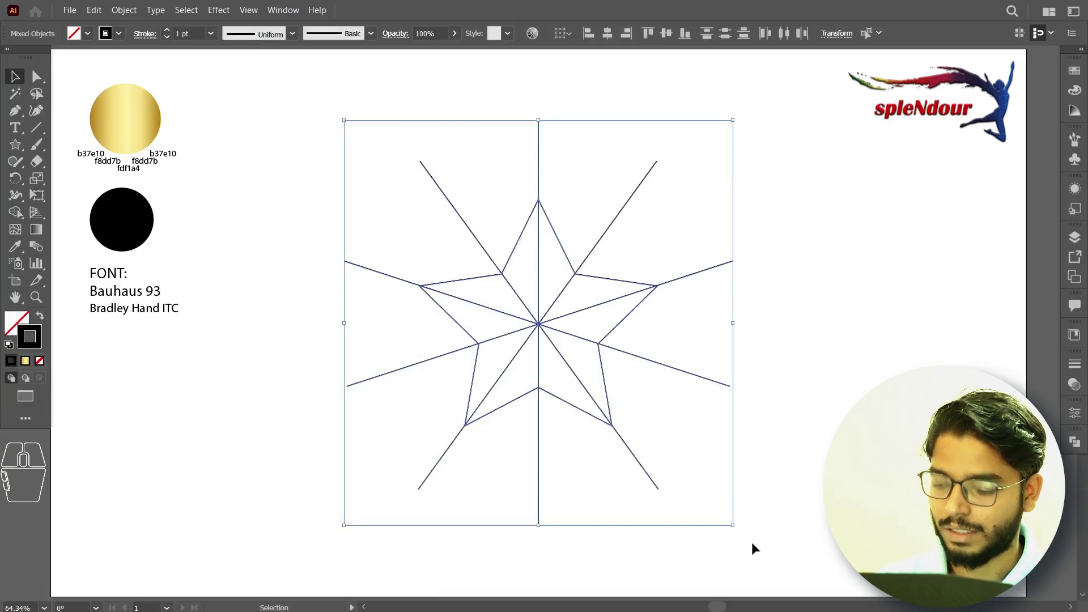
pyautogui.hotkey('shift', 'm')
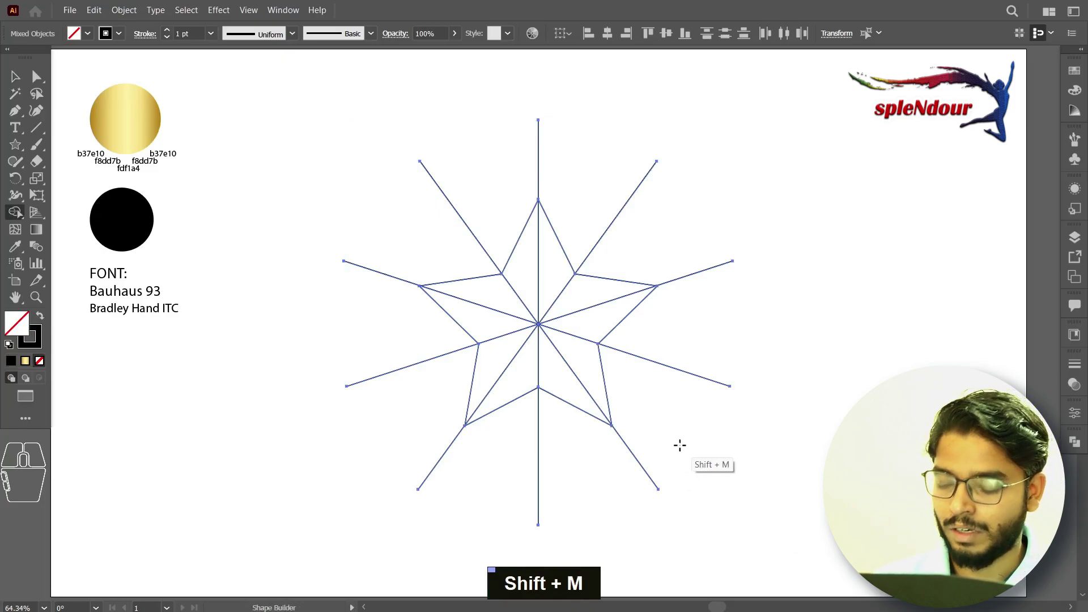
pyautogui.moveTo(679, 440)
pyautogui.mouseDown()
pyautogui.moveTo(492, 476)
pyautogui.moveTo(391, 402)
pyautogui.moveTo(364, 307)
pyautogui.moveTo(383, 256)
pyautogui.moveTo(508, 194)
pyautogui.mouseUp()
pyautogui.moveTo(647, 231)
pyautogui.mouseDown()
pyautogui.moveTo(703, 320)
pyautogui.moveTo(677, 407)
pyautogui.mouseUp()
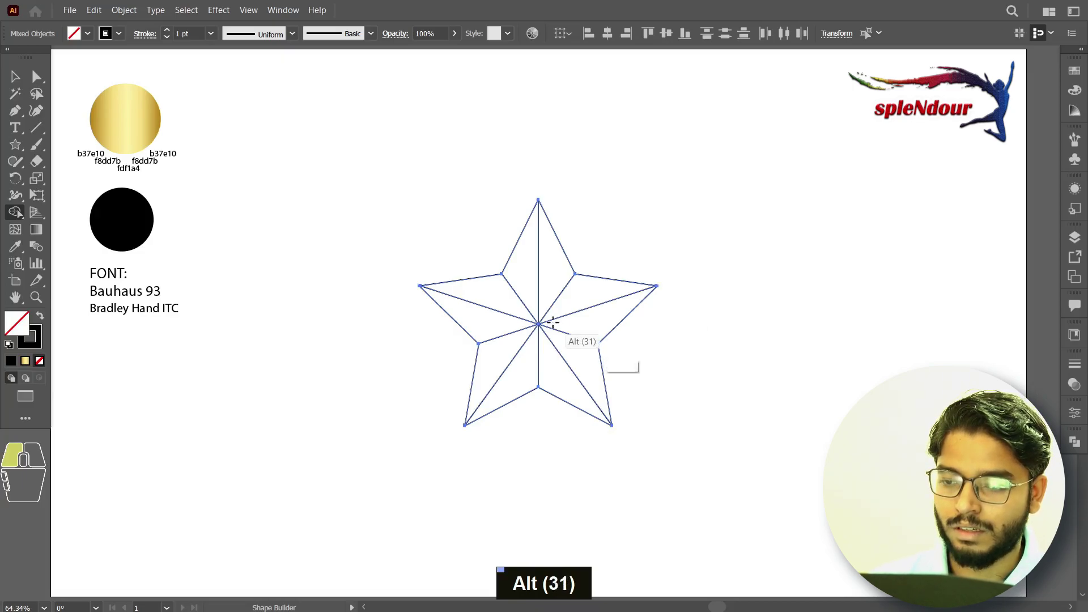
# - Turn the regions inside the star into separate triangular facets with the Shape Builder, and return to the Selection tool
pyautogui.click(589, 314)
pyautogui.click(555, 381)
pyautogui.click(522, 374)
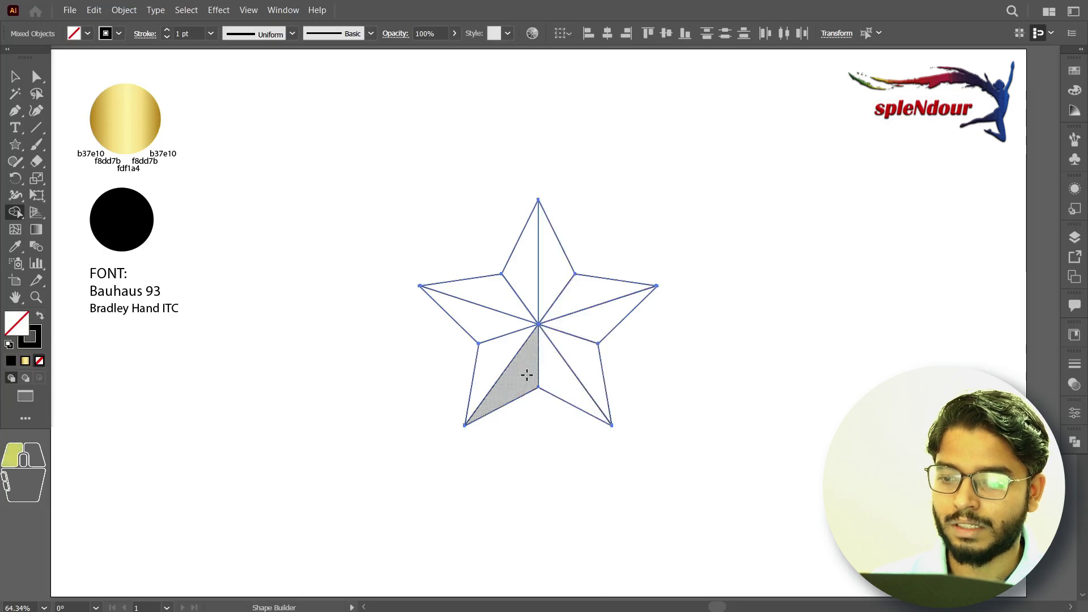
pyautogui.click(486, 323)
pyautogui.doubleClick(499, 292)
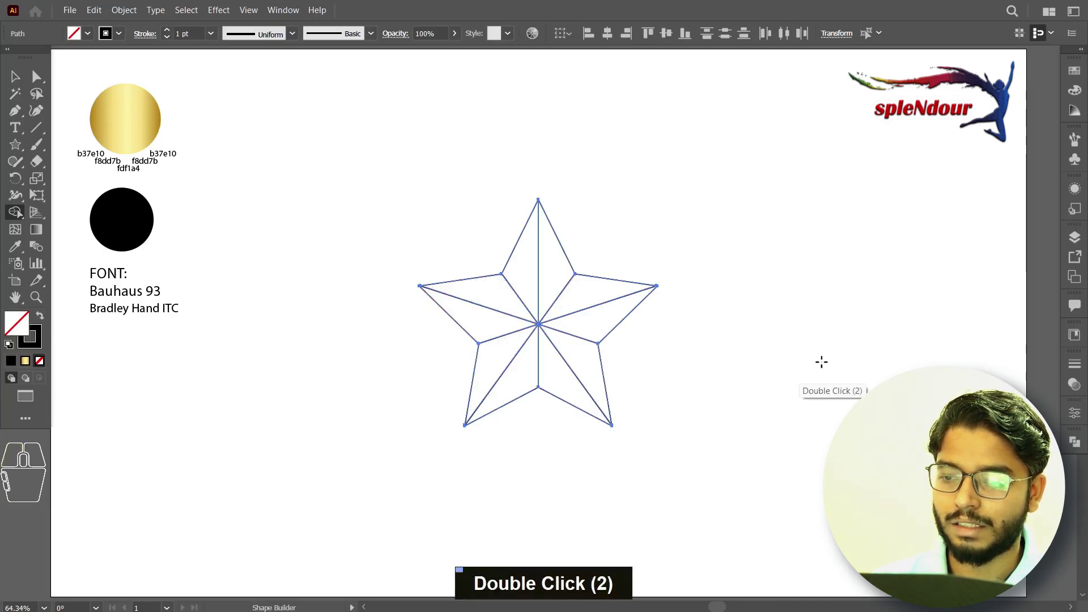
pyautogui.press('v')
pyautogui.click(784, 343)
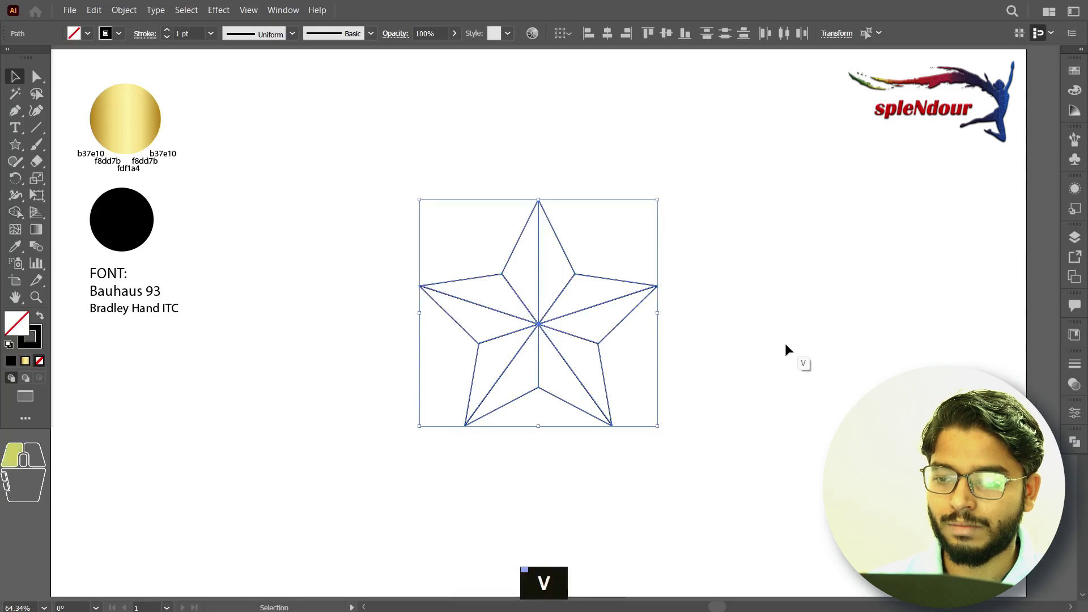
# - Fill every second facet of the star, starting with the top point's right half, with the gold gradient sampled from the reference circle
pyautogui.click(515, 251)
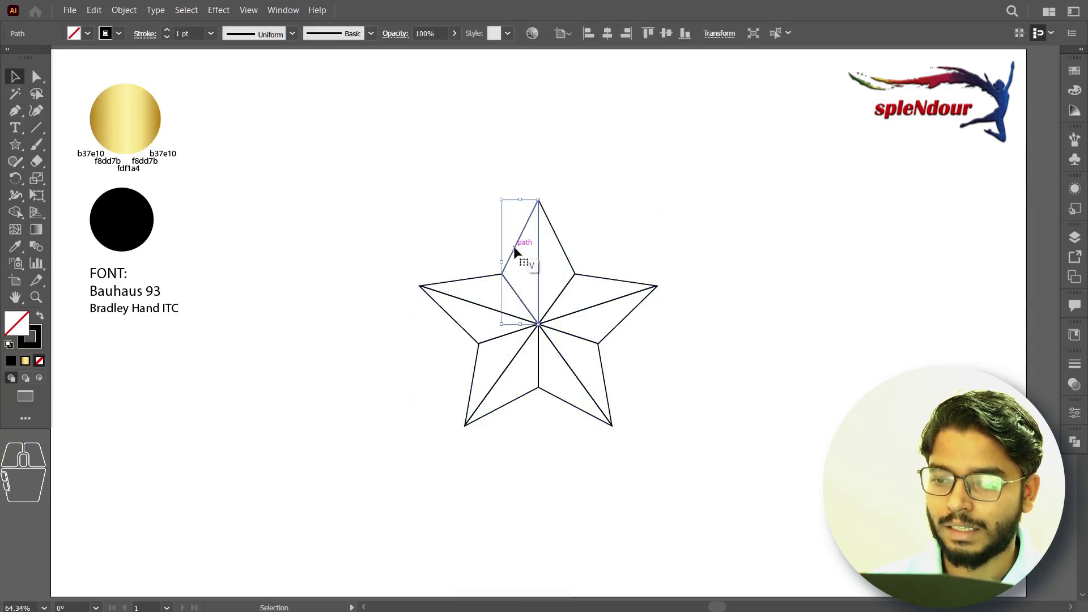
pyautogui.click(660, 249)
pyautogui.click(560, 249)
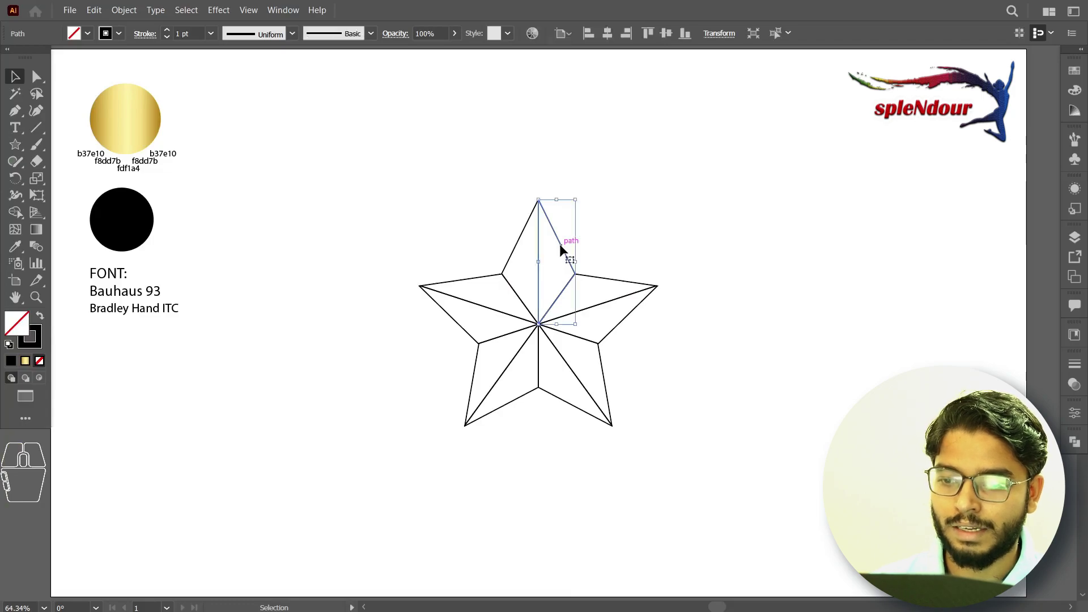
pyautogui.keyDown('shift'); pyautogui.click(619, 327); pyautogui.keyUp('shift')
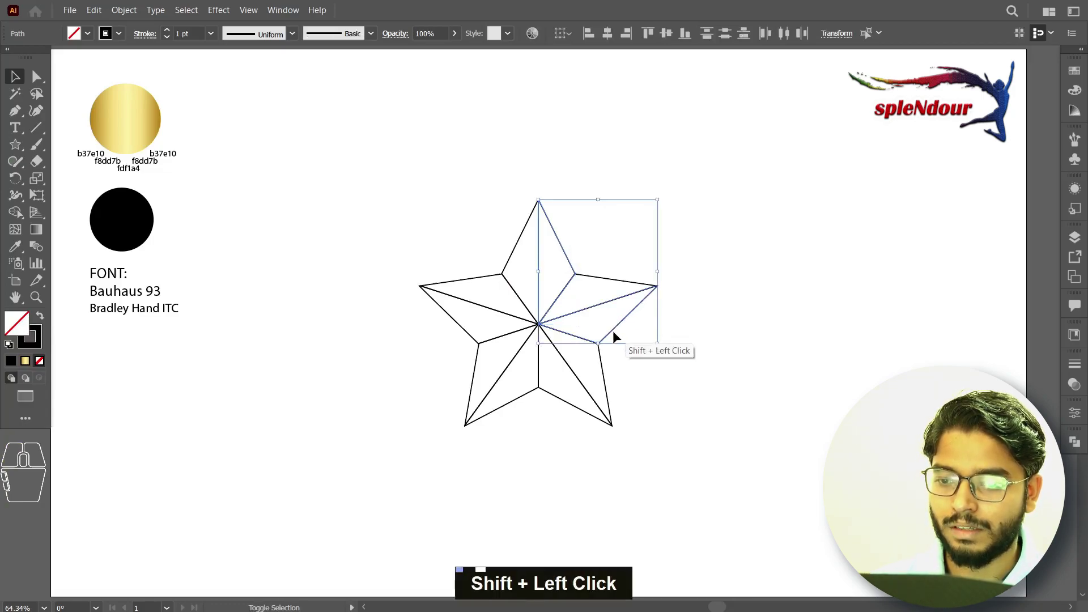
pyautogui.keyDown('shift'); pyautogui.click(566, 402); pyautogui.keyUp('shift')
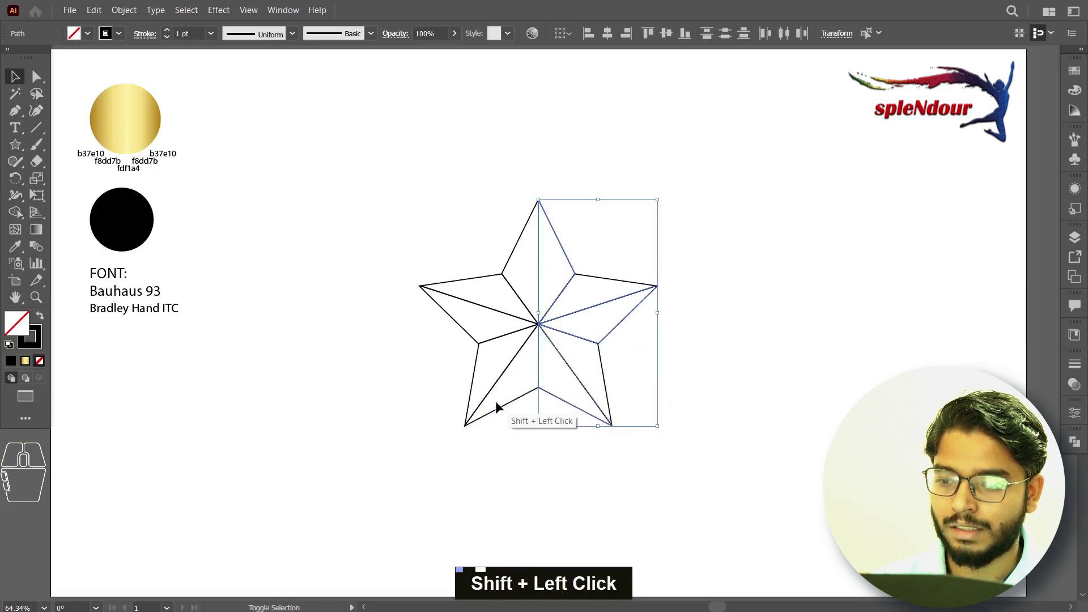
pyautogui.keyDown('shift'); pyautogui.click(468, 368); pyautogui.keyUp('shift')
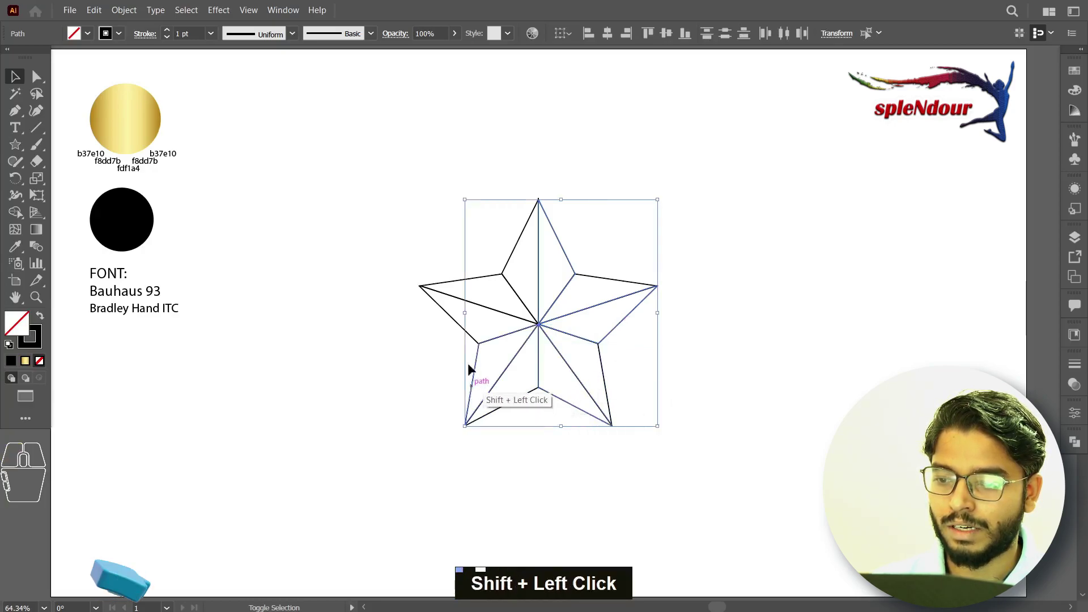
pyautogui.keyDown('shift'); pyautogui.click(457, 277); pyautogui.keyUp('shift')
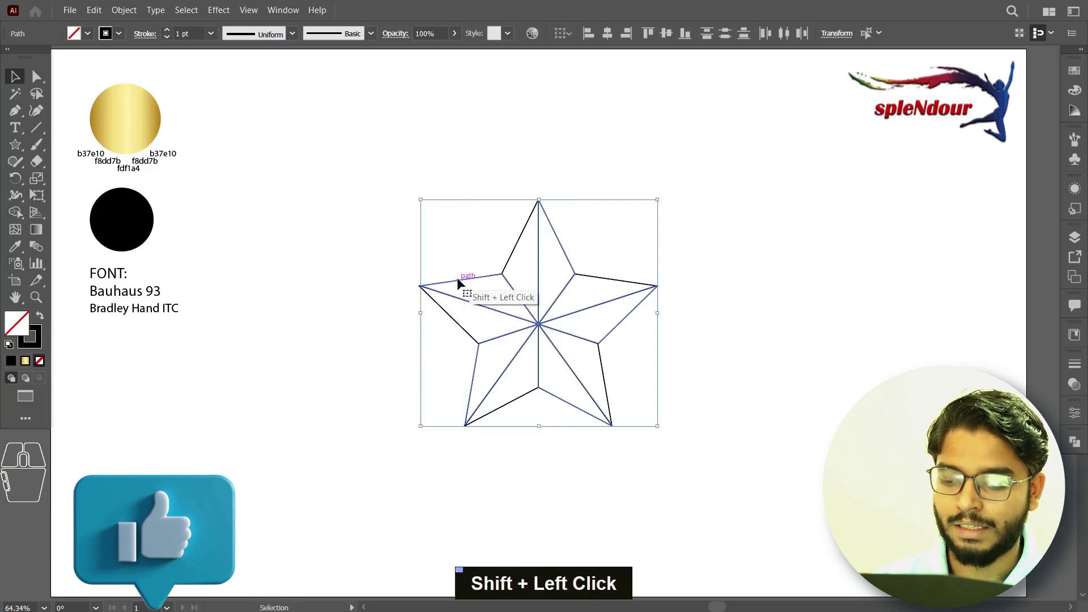
pyautogui.press('i')
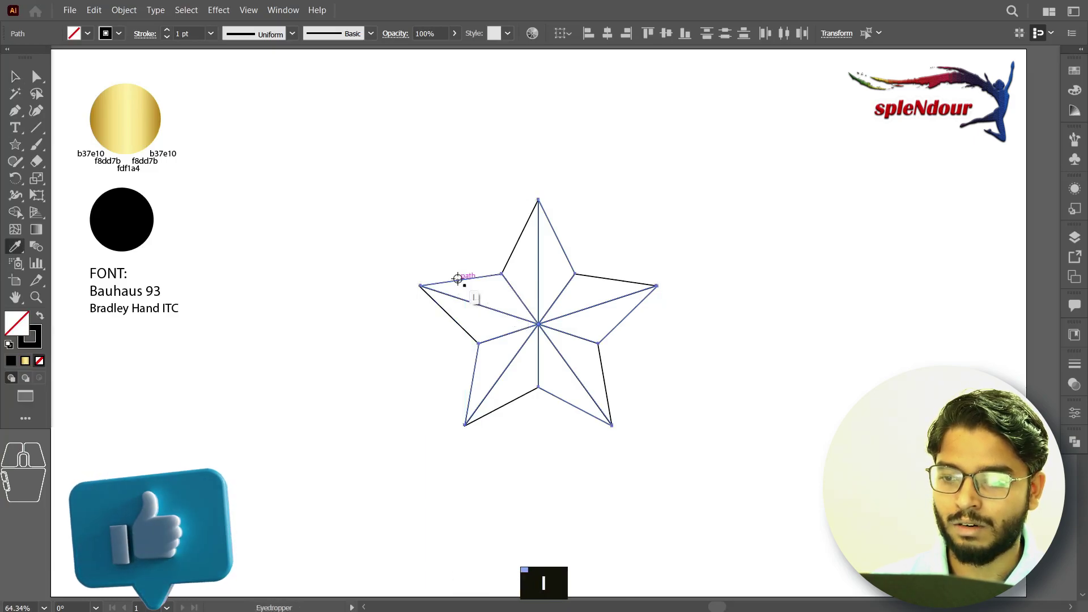
pyautogui.click(135, 121)
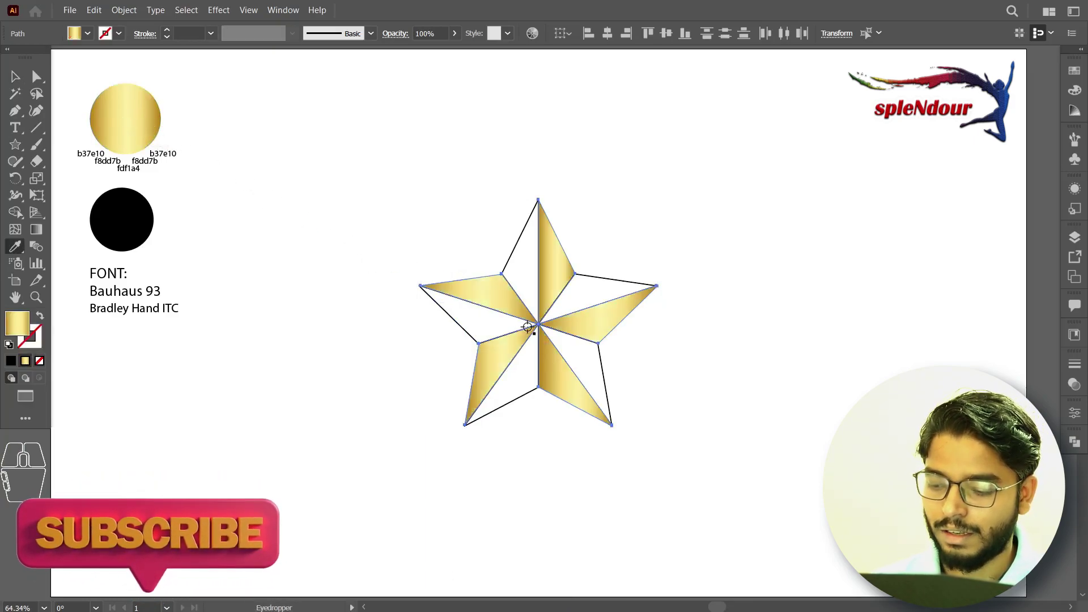
# - Fill the five remaining unfilled facets with the black sampled from the reference circle, and deselect them
pyautogui.press('v')
pyautogui.click(603, 280)
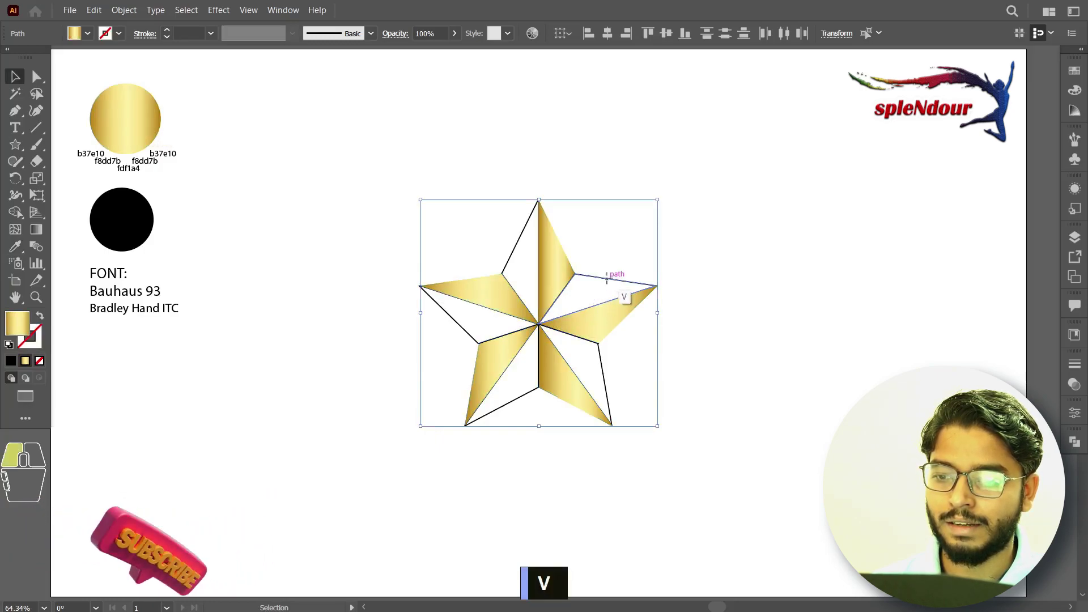
pyautogui.keyDown('shift'); pyautogui.click(515, 250); pyautogui.keyUp('shift')
pyautogui.keyDown('shift'); pyautogui.click(452, 319); pyautogui.keyUp('shift')
pyautogui.keyDown('shift'); pyautogui.click(504, 406); pyautogui.keyUp('shift')
pyautogui.keyDown('shift'); pyautogui.click(604, 387); pyautogui.keyUp('shift')
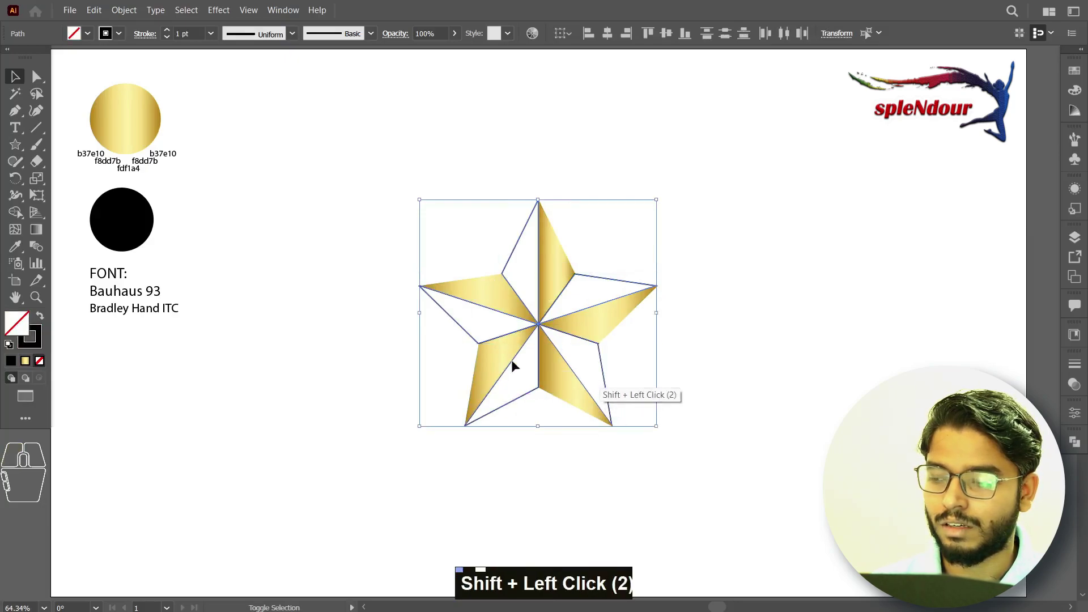
pyautogui.press('i')
pyautogui.click(136, 230)
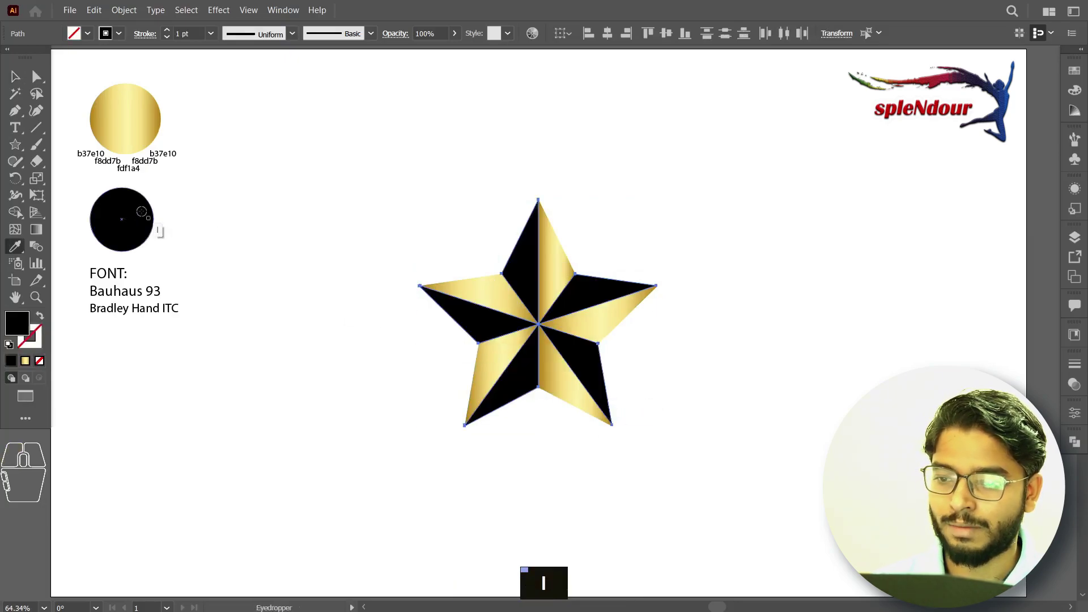
pyautogui.press('v')
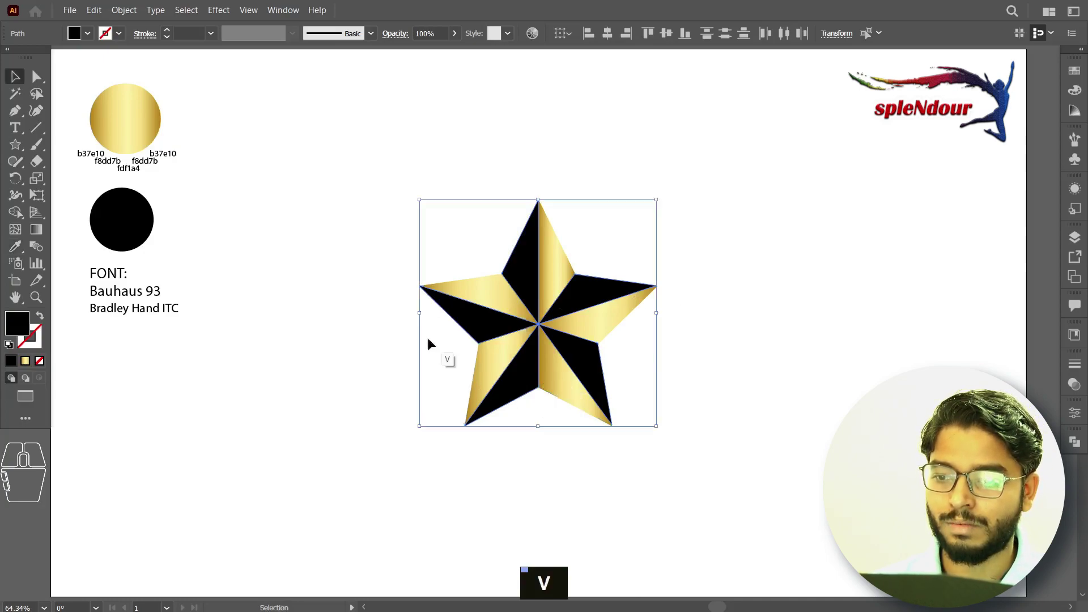
pyautogui.click(358, 252)
# - Apply the gold gradient to the stroke of all the star's facets, then deselect them and close the gradient settings
pyautogui.click(539, 400)
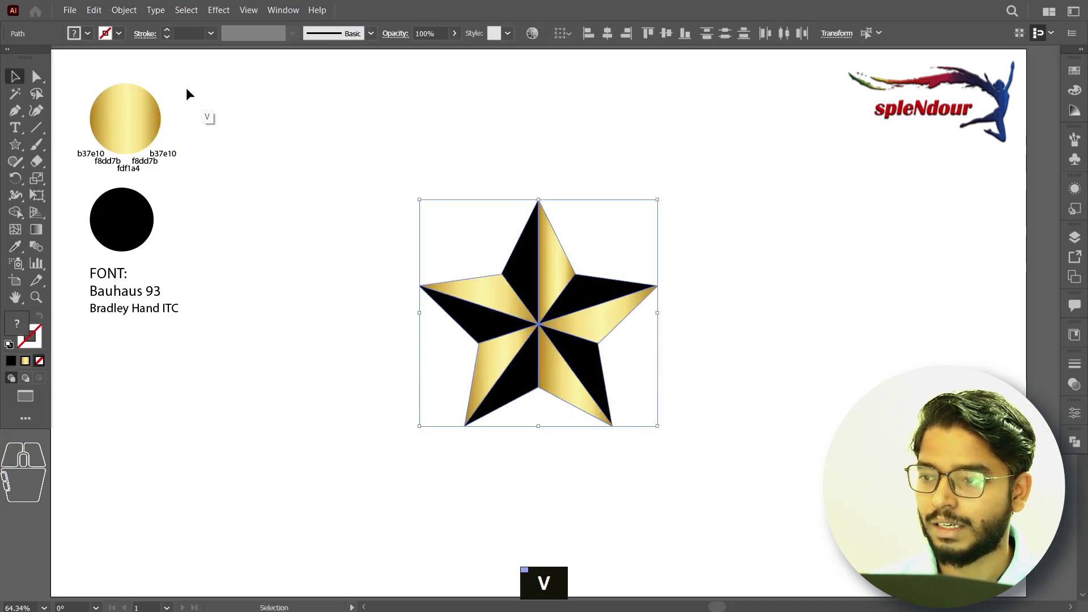
pyautogui.click(120, 36)
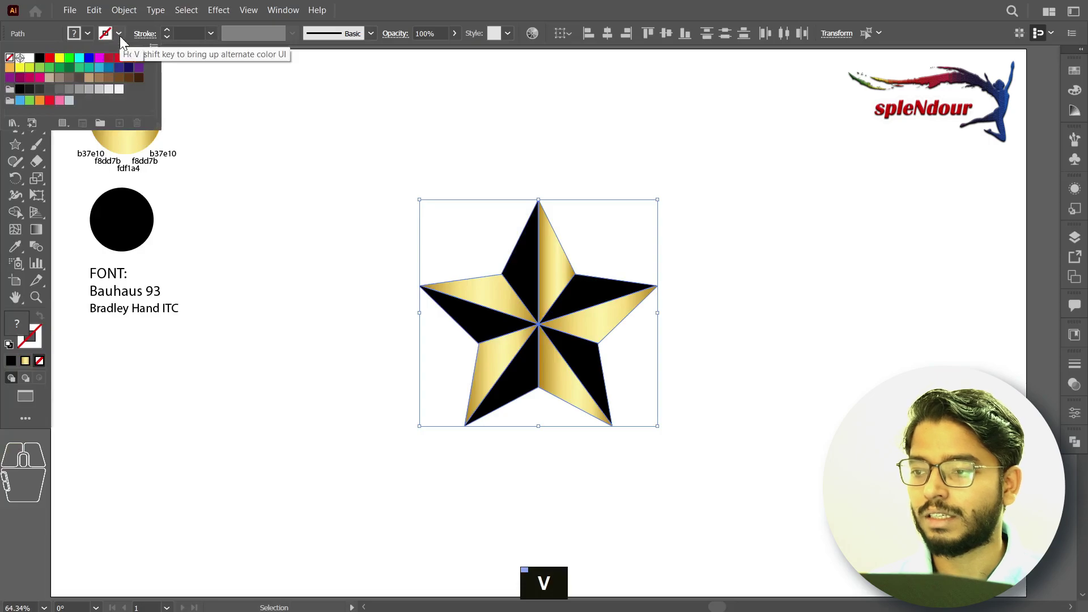
pyautogui.click(120, 36)
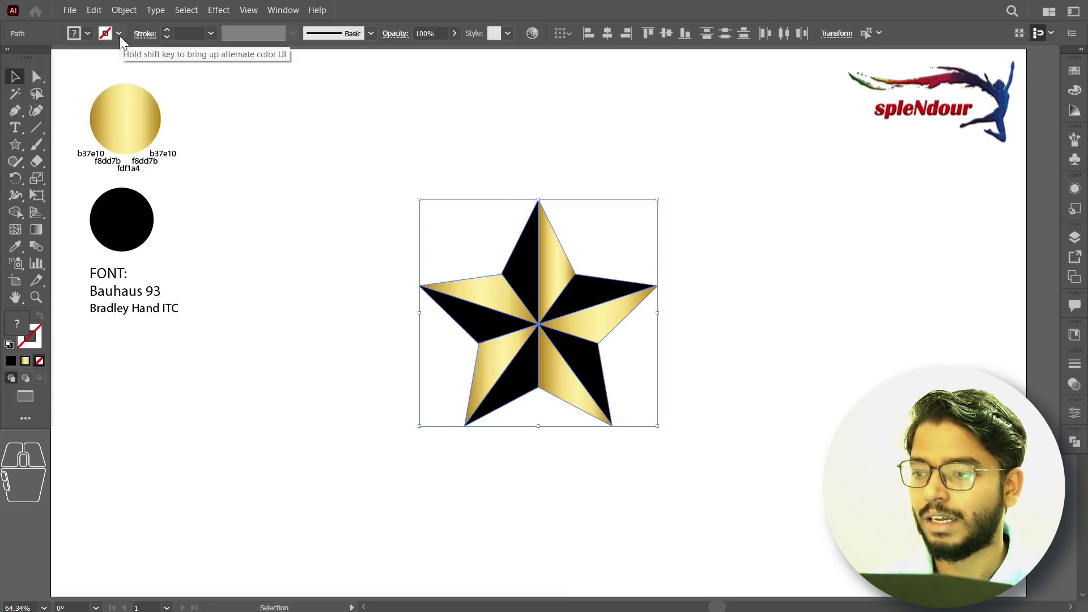
pyautogui.click(39, 341)
pyautogui.click(26, 361)
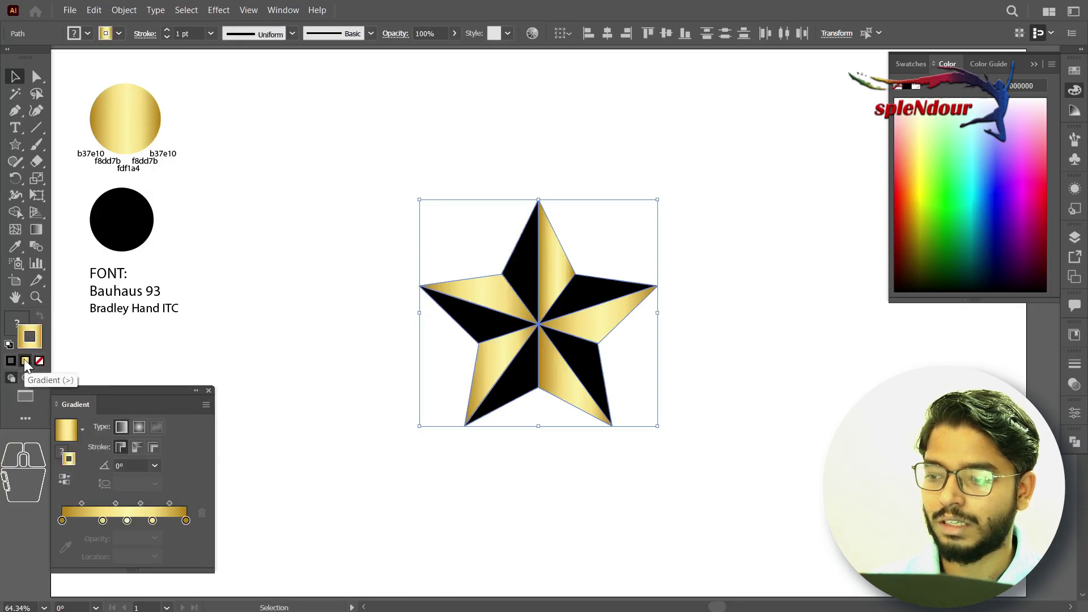
pyautogui.press('v')
pyautogui.press('v')
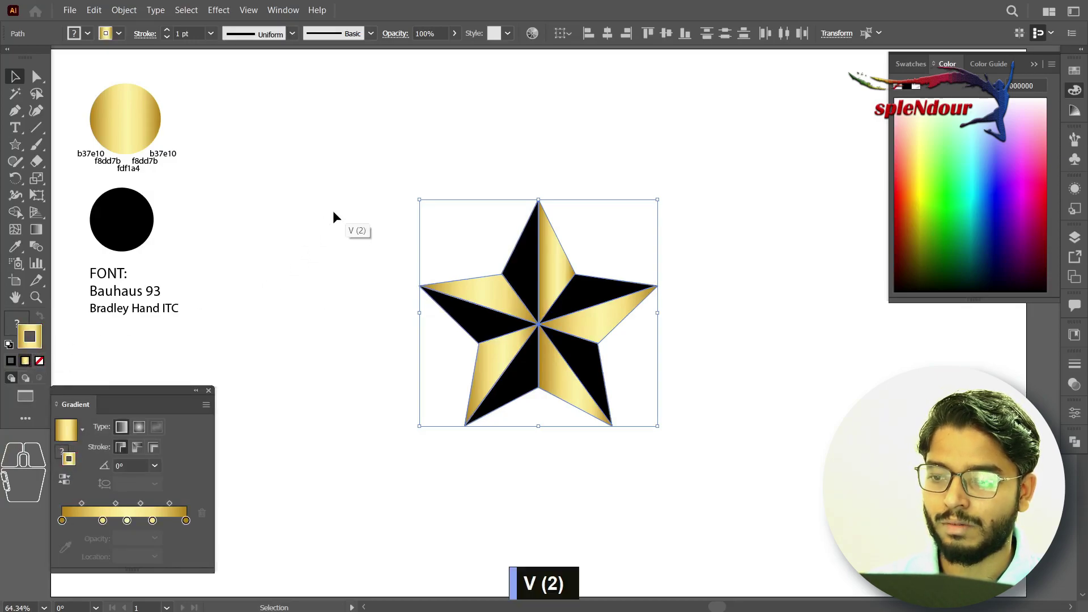
pyautogui.click(333, 211)
pyautogui.click(208, 390)
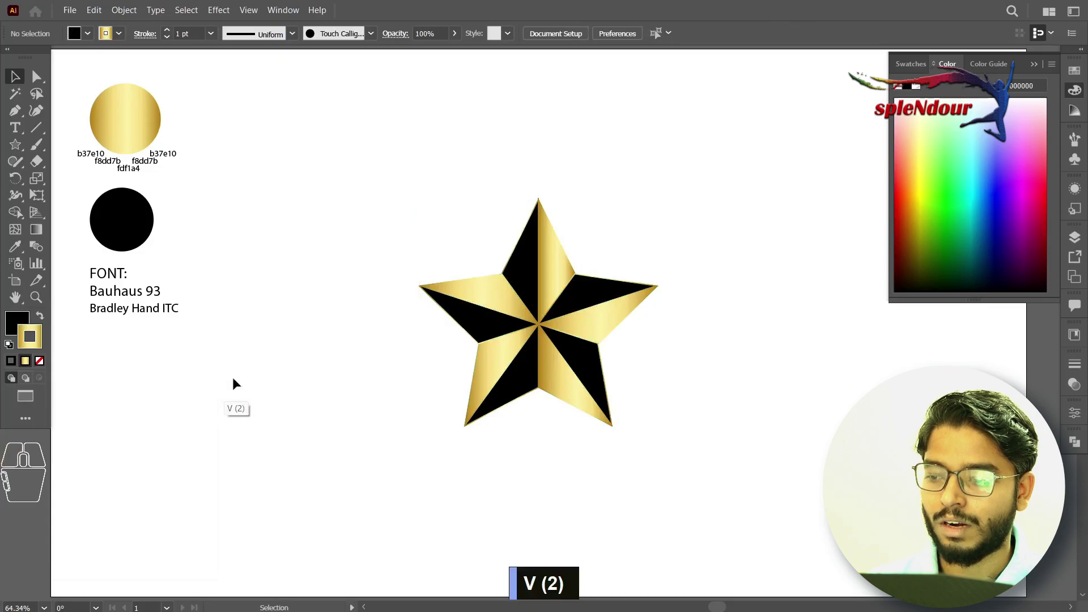
# - Group all the facets of the star into one object and deselect it
pyautogui.moveTo(410, 204); pyautogui.dragTo(716, 486)
pyautogui.rightClick(589, 321)
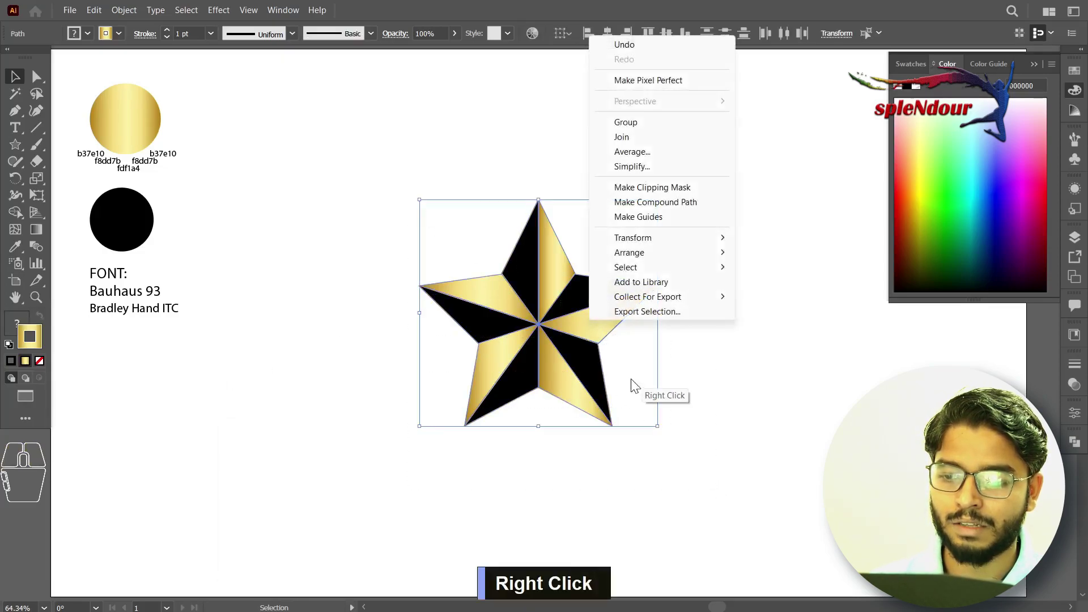
pyautogui.click(672, 122)
pyautogui.click(432, 233)
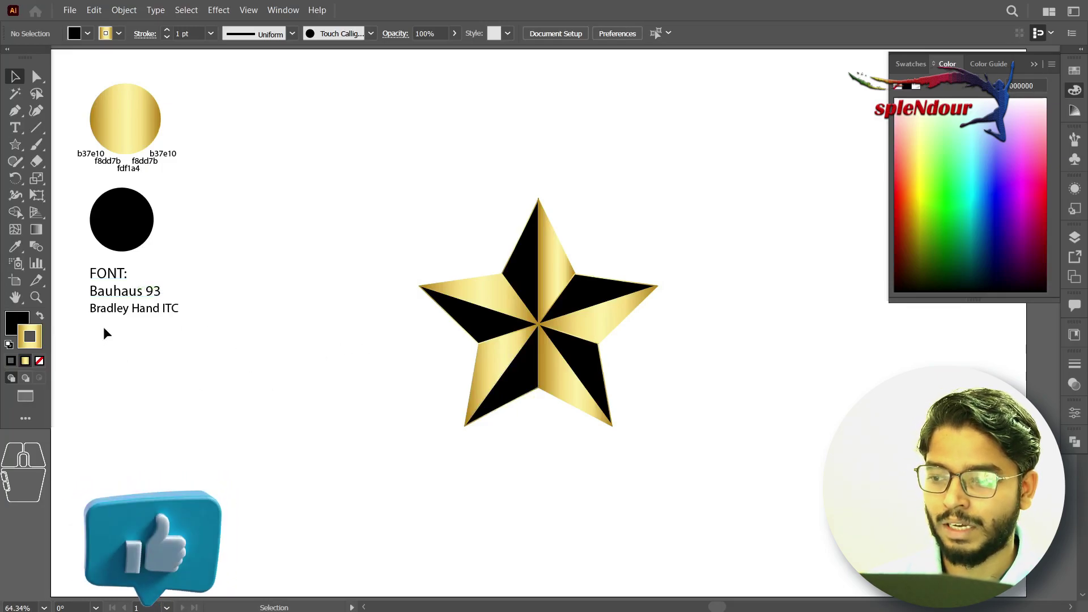
pyautogui.click(113, 309)
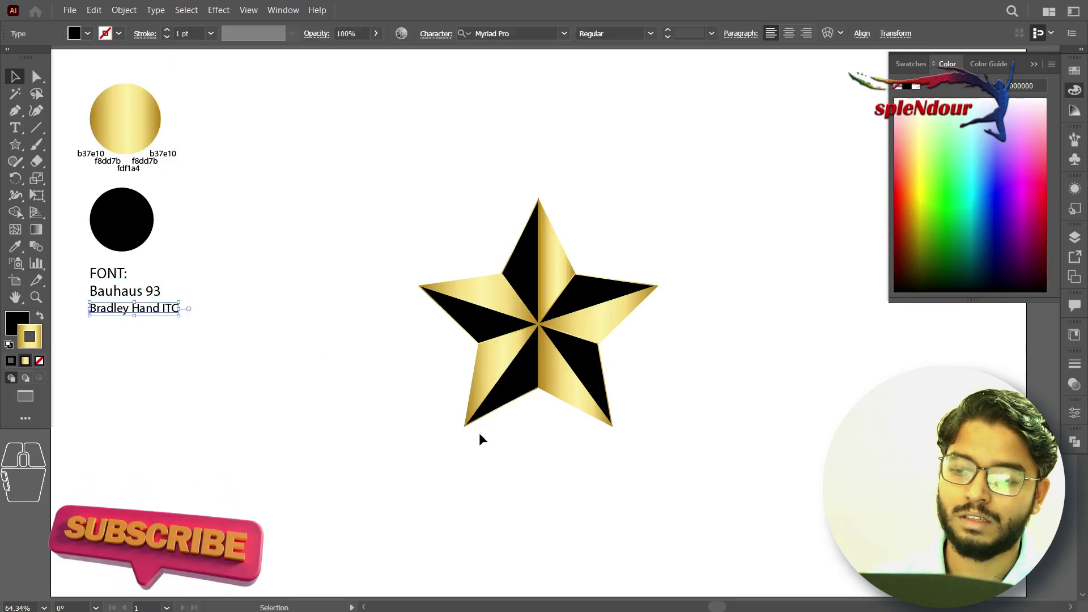
pyautogui.click(442, 492)
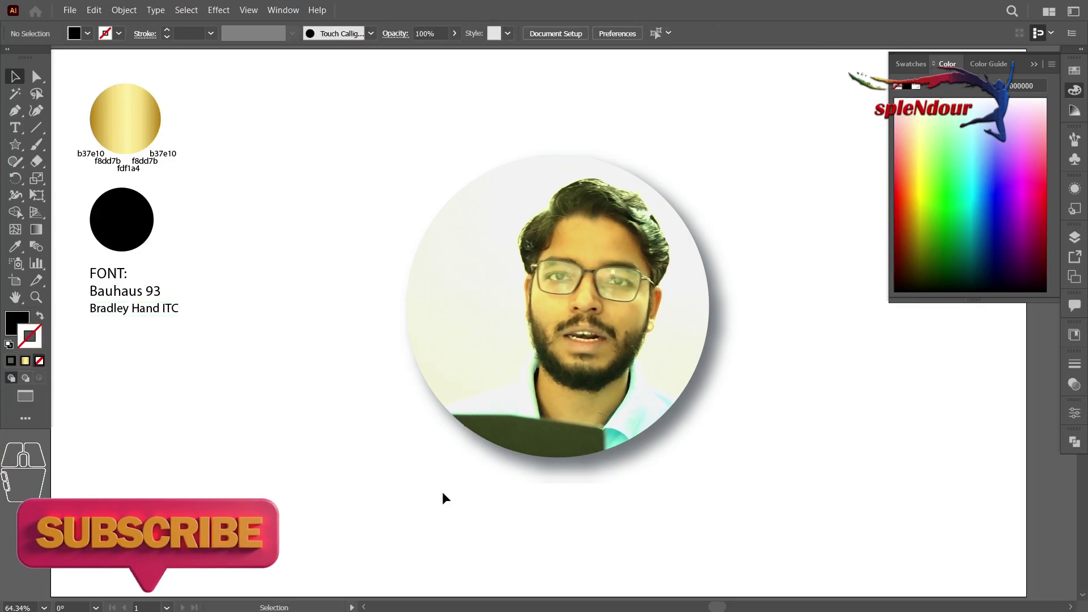